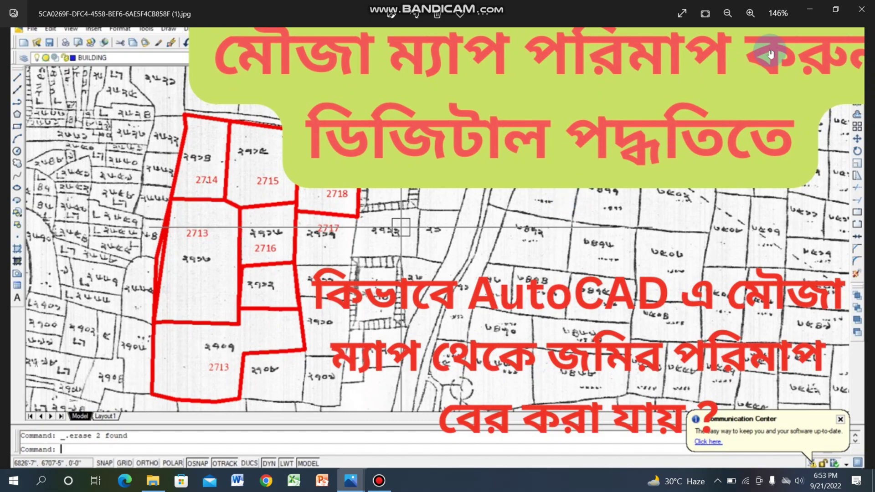
Switch to the scanned mouza map Epson3379.jpg and examine its title block, scale note and plot boundaries
left_click(809, 15)
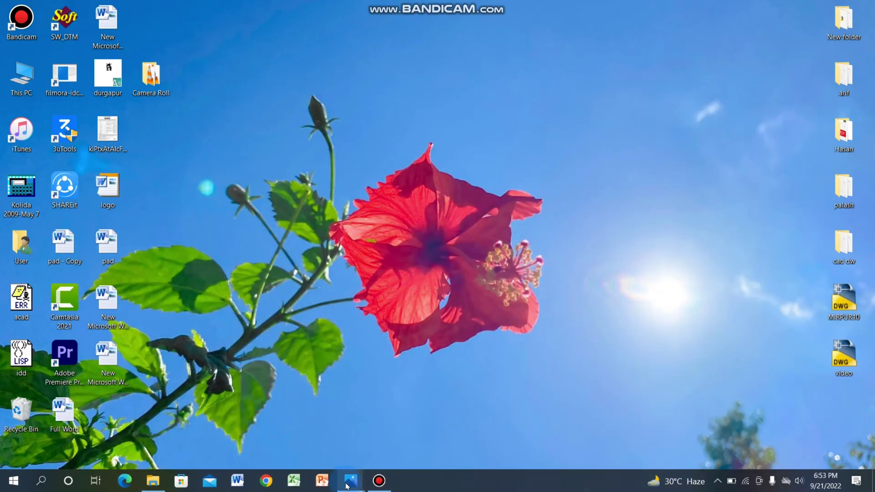
mouse_move(350, 481)
left_click(387, 426)
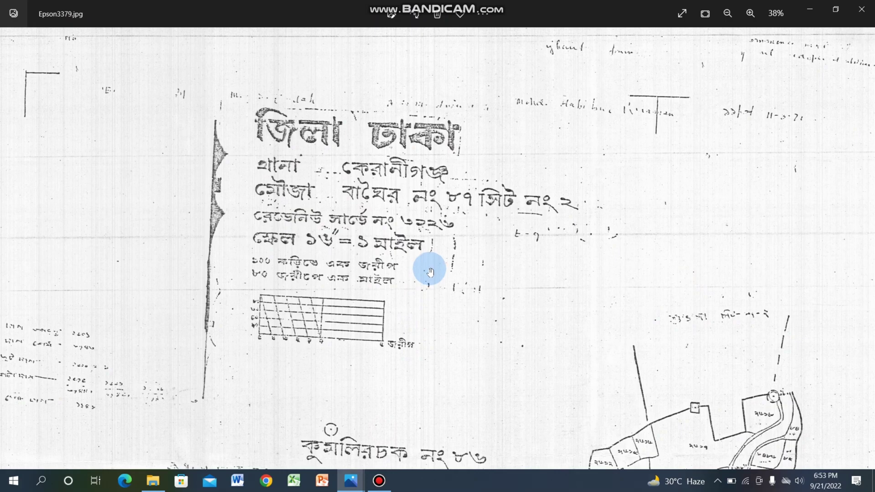
scroll(426, 265, "down", 5)
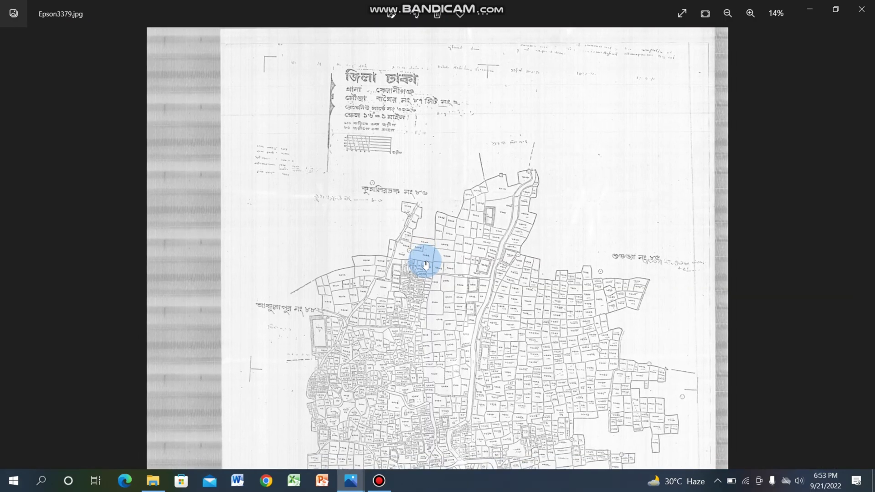
scroll(425, 265, "up", 2)
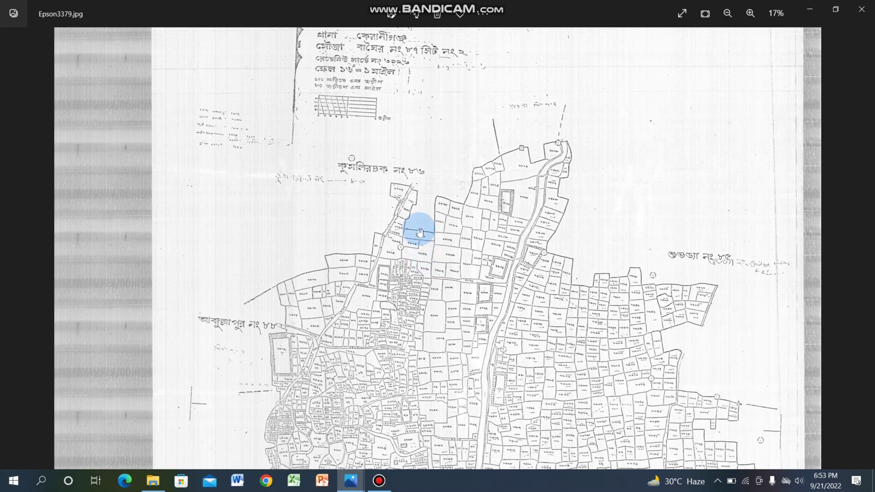
scroll(407, 129, "down", 2)
scroll(399, 49, "up", 1)
scroll(399, 49, "up", 4)
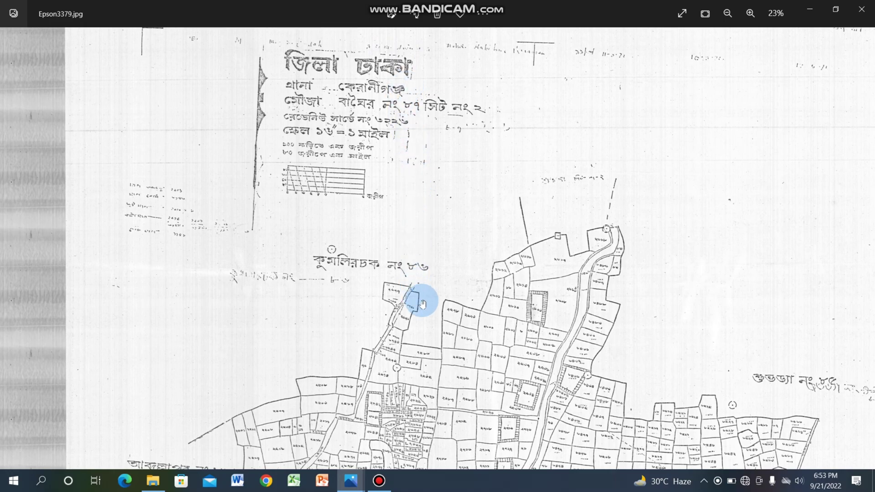
scroll(469, 337, "up", 5)
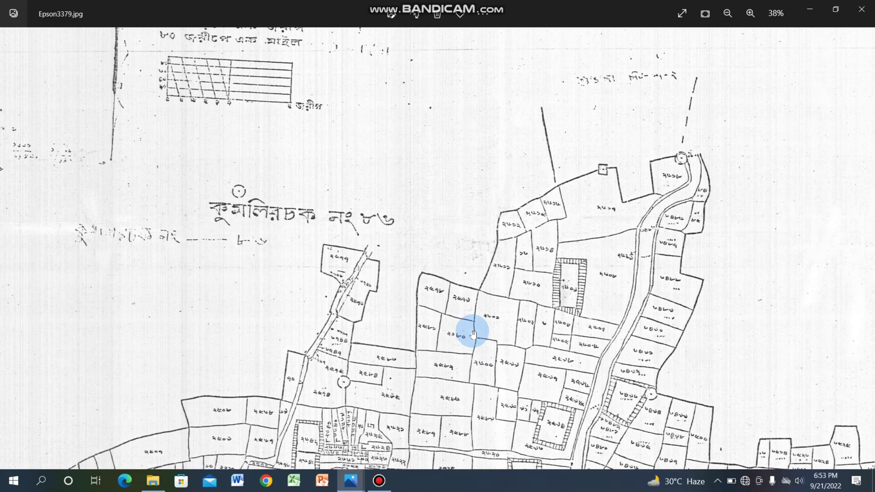
Put the map image away and launch AutoCAD 2007
left_click(811, 14)
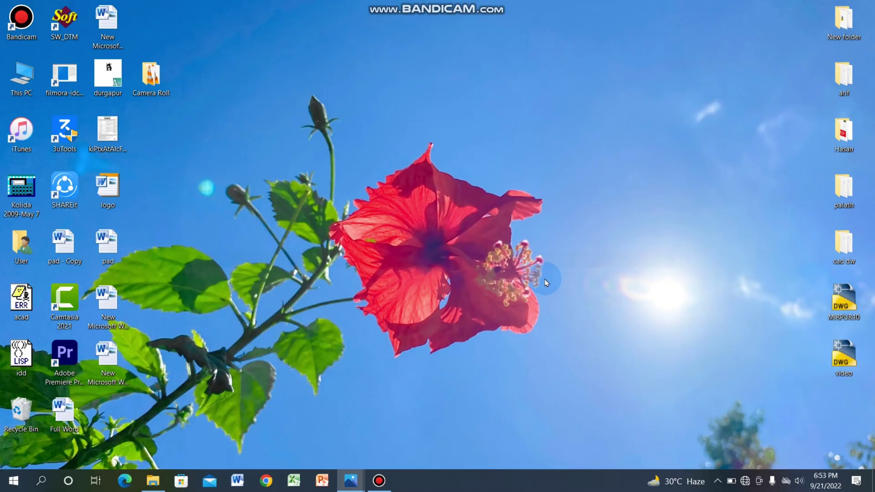
left_click(44, 481)
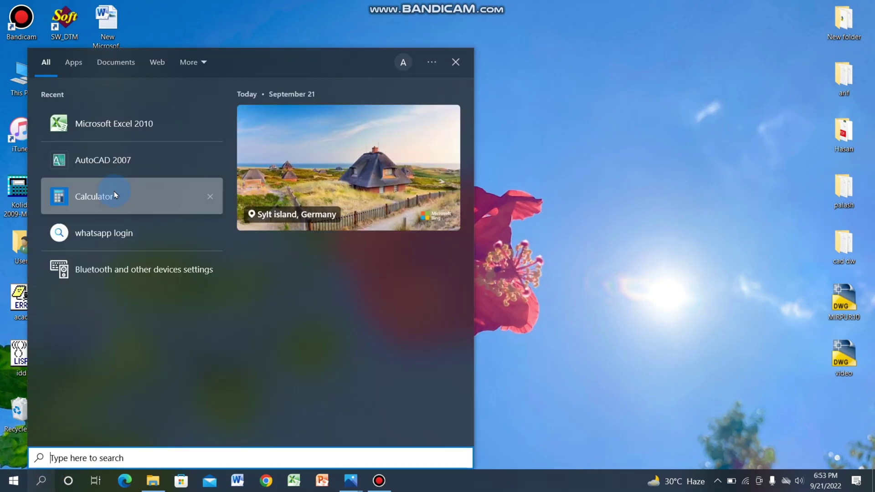
left_click(117, 160)
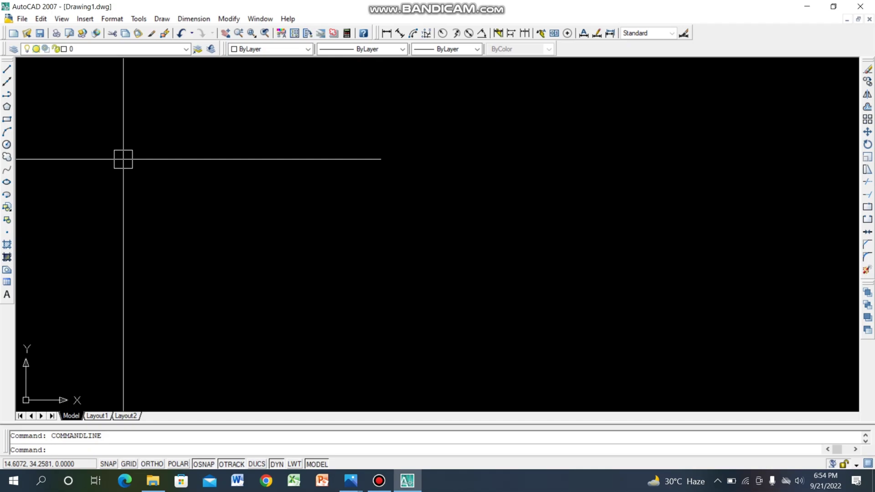
Configure the drawing units to Architectural length type with a precision of 0'-0"
type("un")
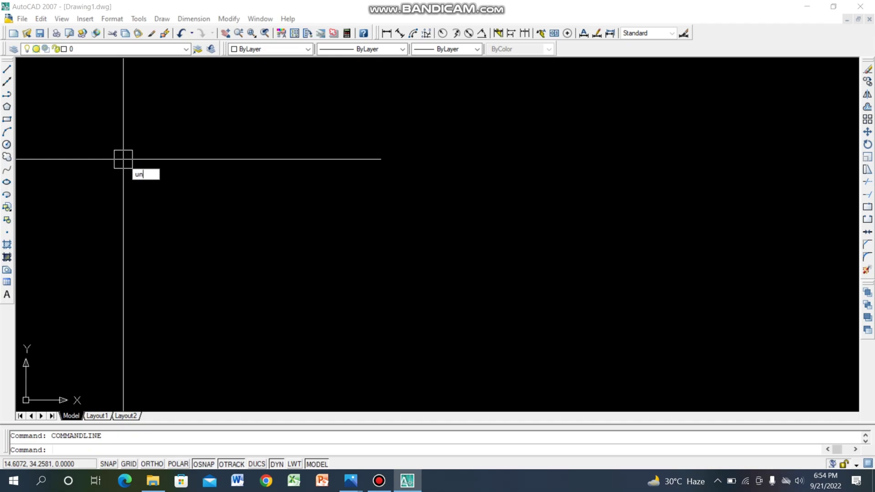
key("Return")
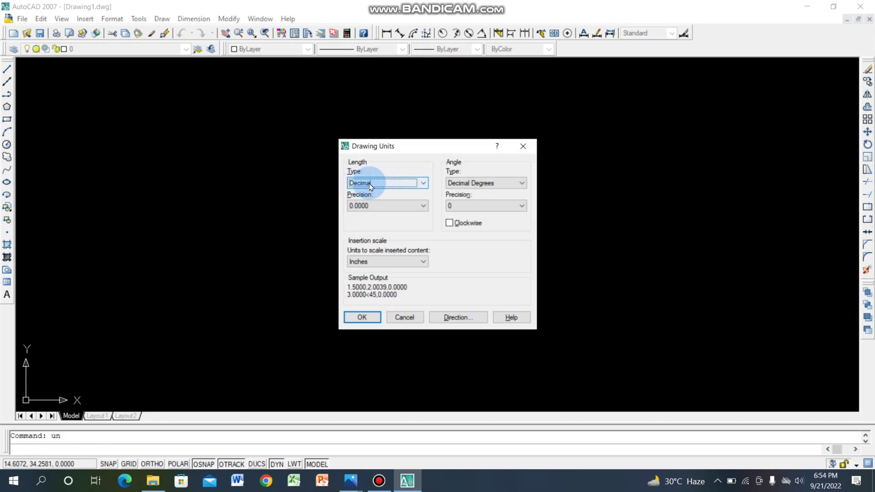
left_click(370, 184)
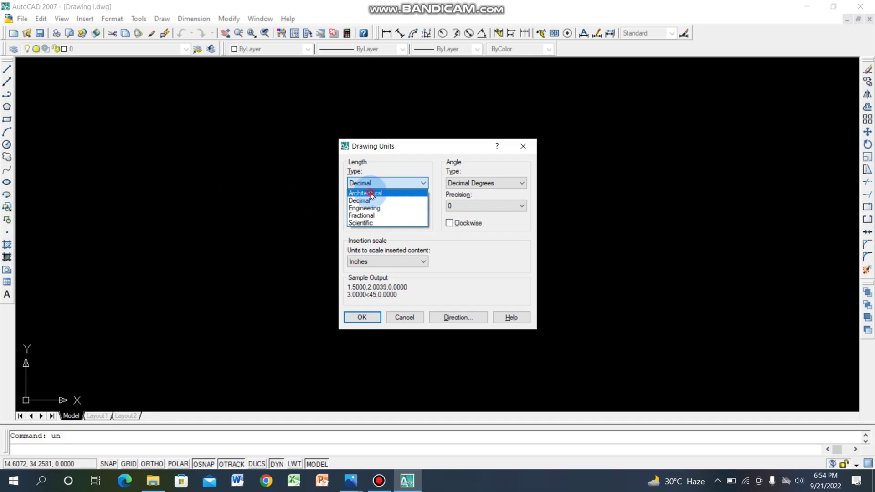
left_click(370, 194)
left_click(395, 206)
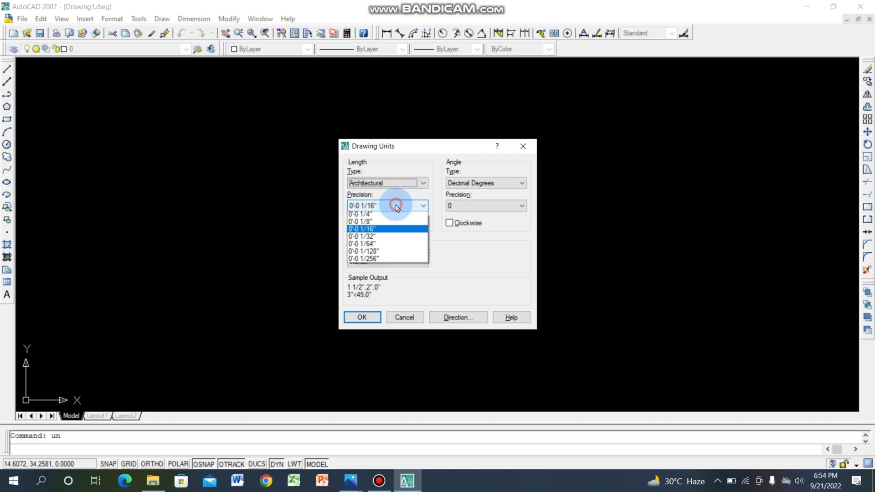
left_click(382, 217)
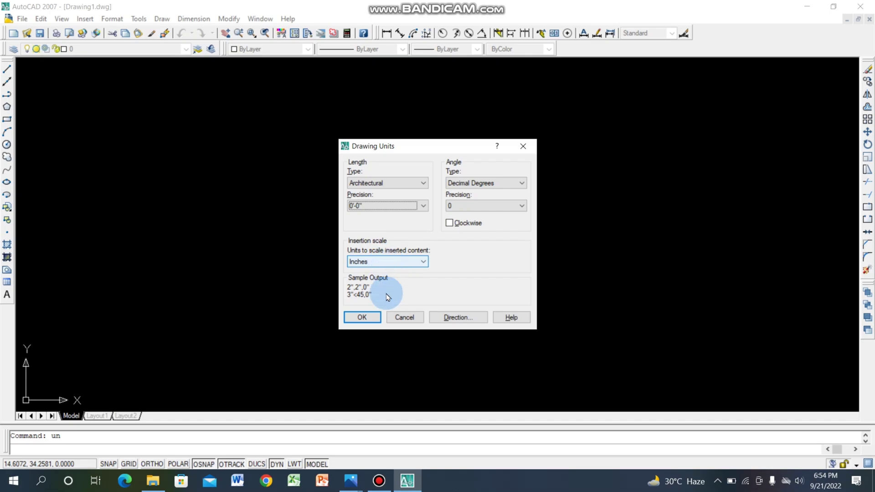
left_click(363, 318)
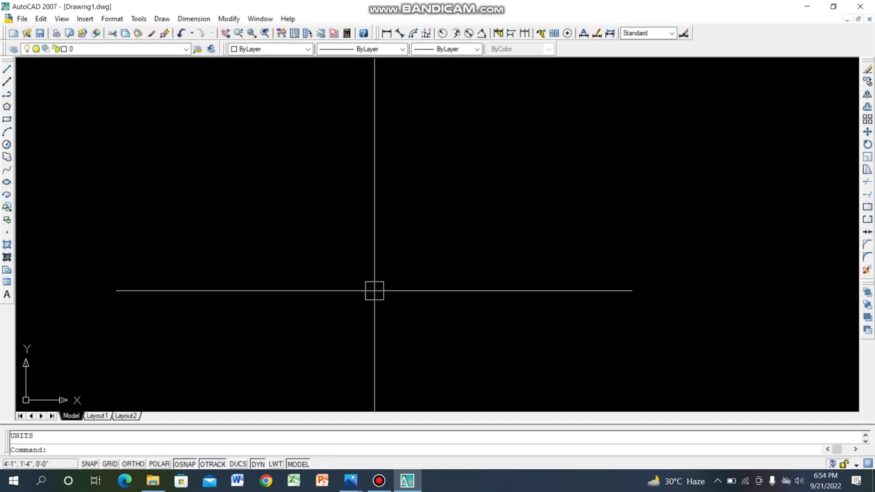
Modify the Standard dimension style so its primary linear units are Architectural with 0'-0" precision
type("d")
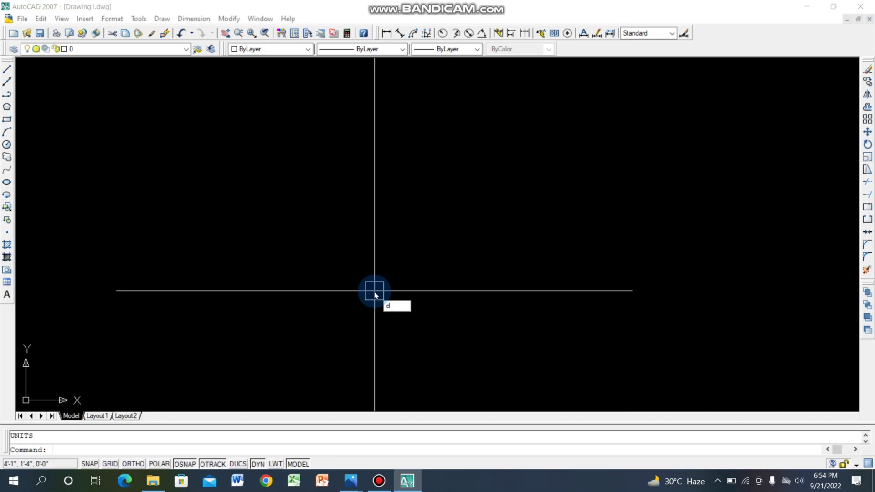
key("Return")
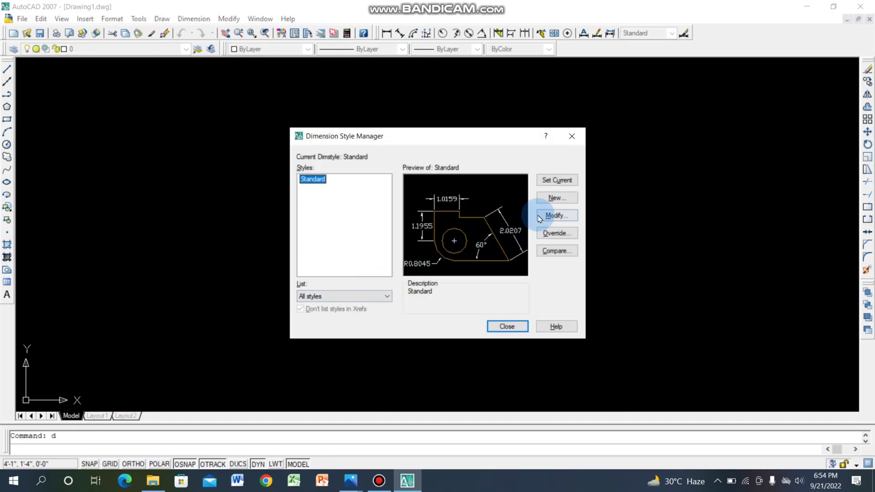
left_click(539, 217)
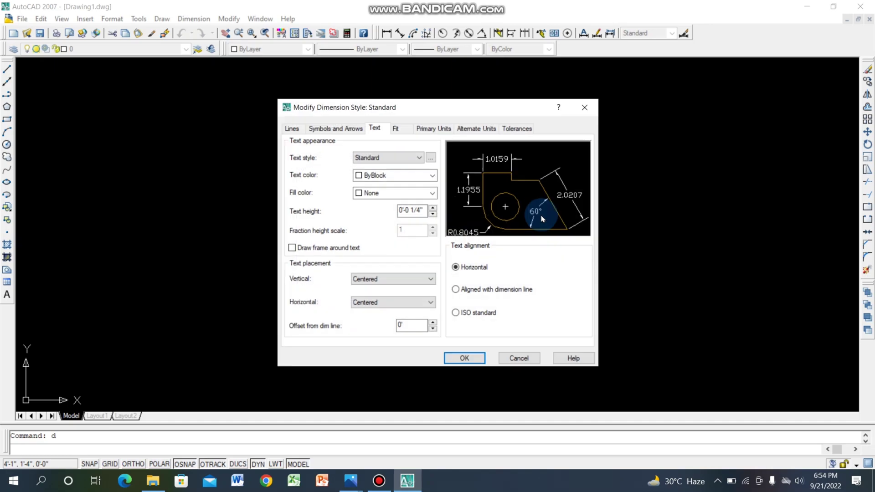
left_click(426, 130)
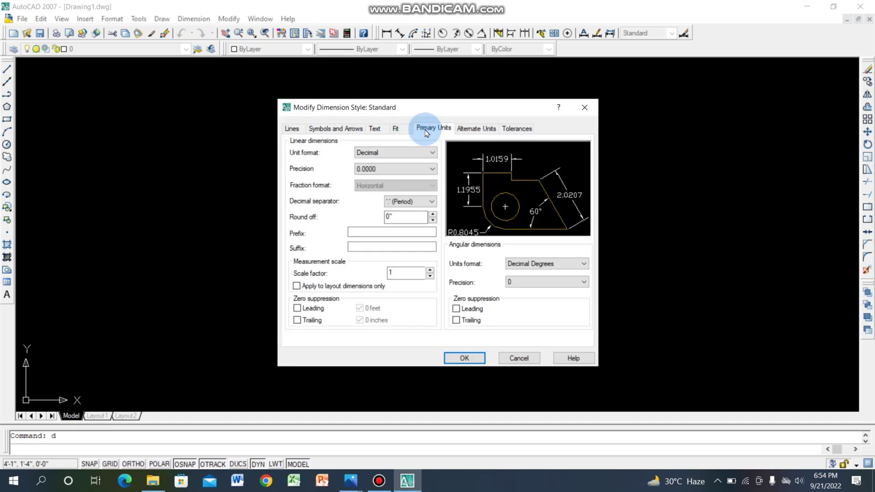
left_click(408, 153)
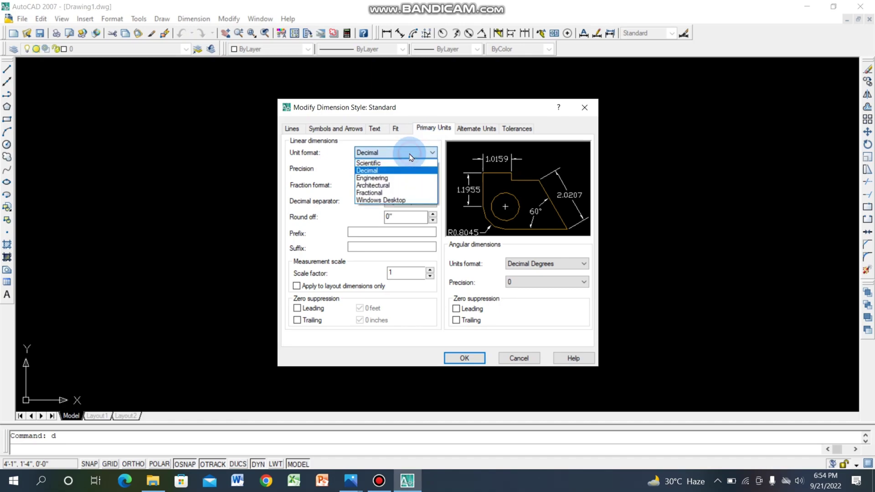
left_click(394, 185)
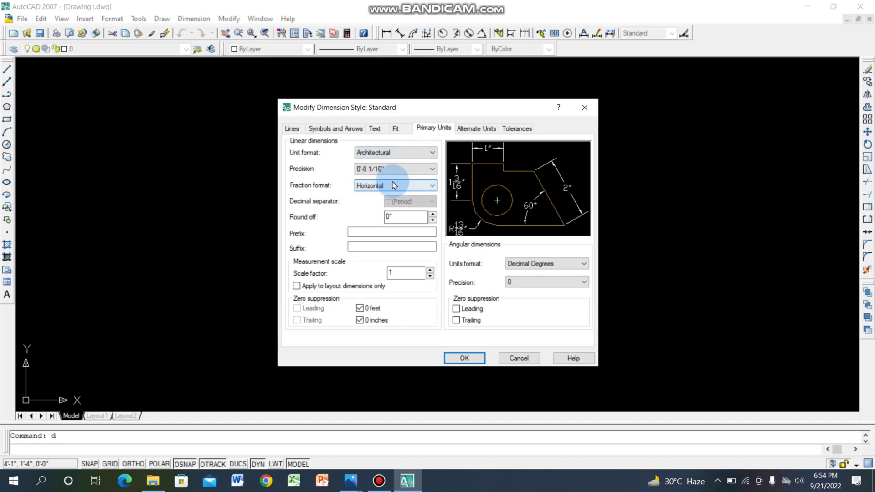
left_click(397, 169)
left_click(392, 179)
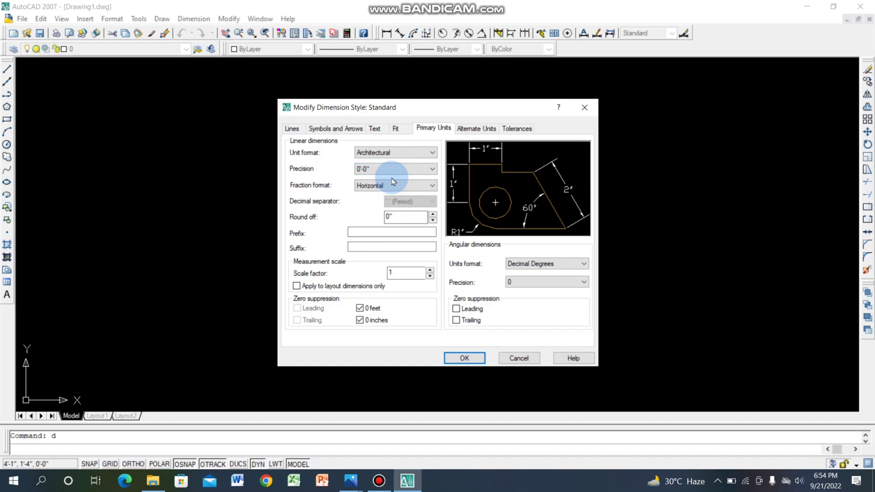
Set the Standard dimension style's text height to 30" and make the style current
left_click(375, 129)
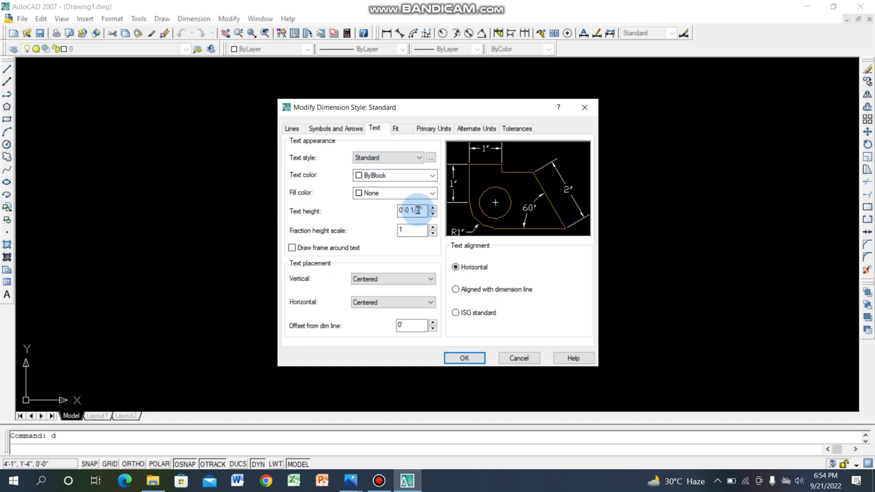
left_click_drag(419, 210, 400, 213)
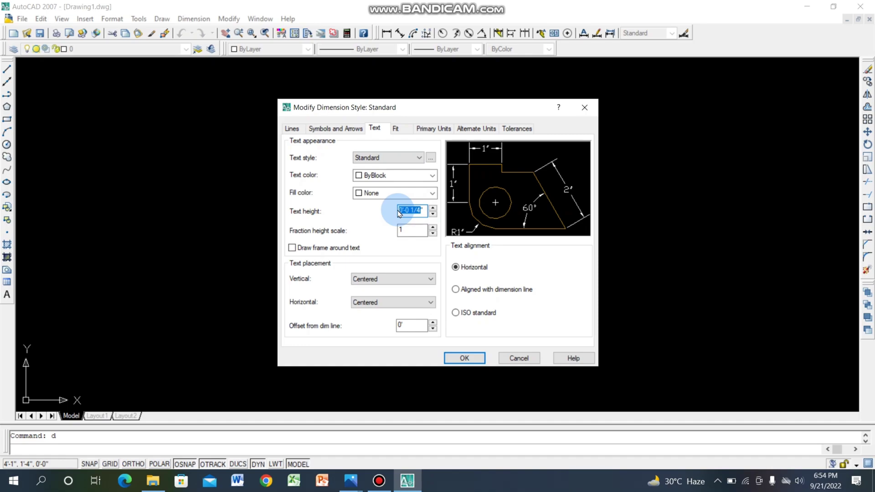
type("3\"")
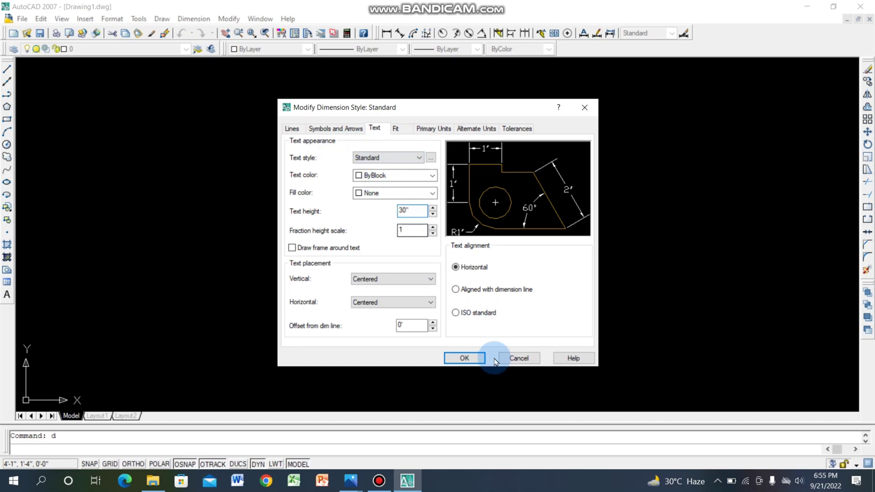
left_click(465, 359)
left_click(559, 181)
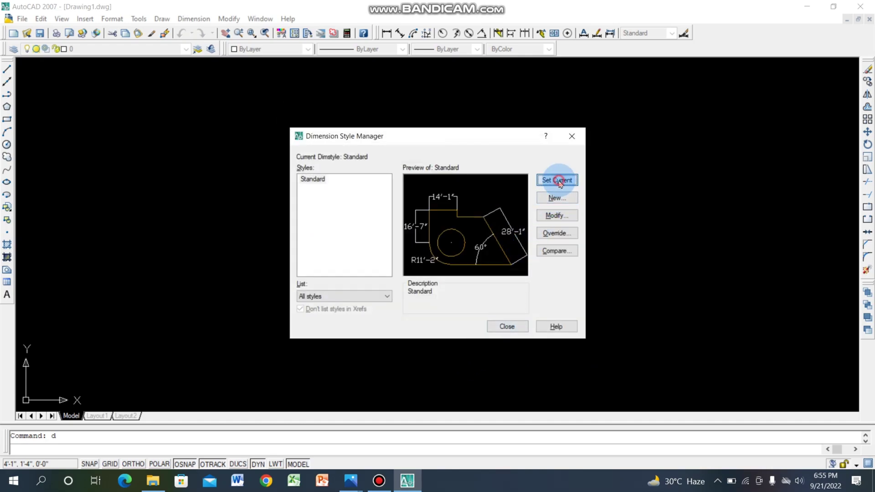
left_click(506, 326)
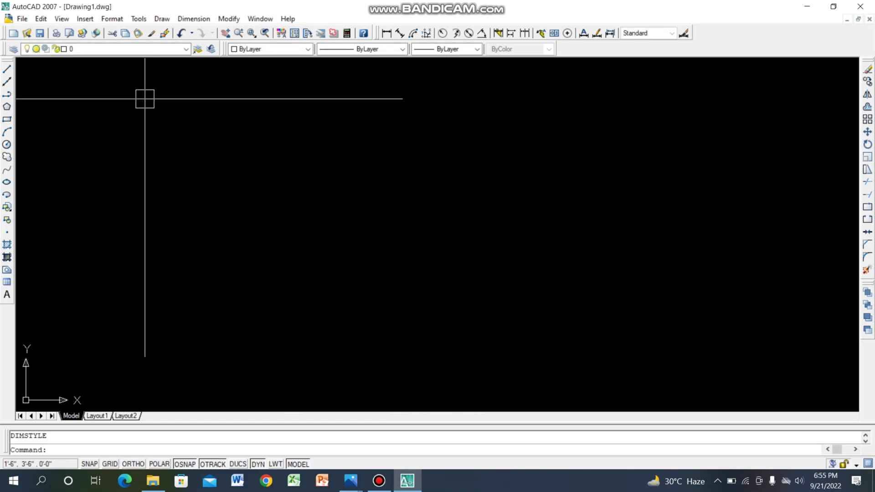
Draw a single-segment, nearly horizontal polyline 10' long in the empty drawing
left_click(7, 94)
left_click(225, 175)
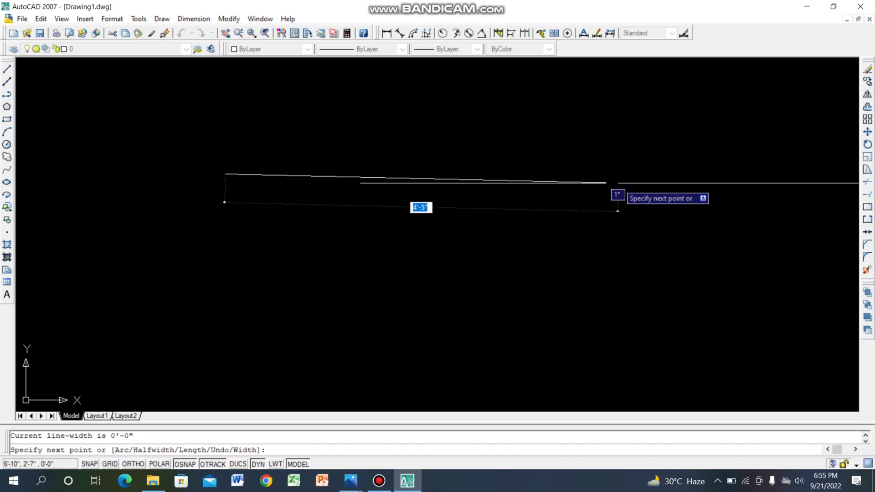
type("10")
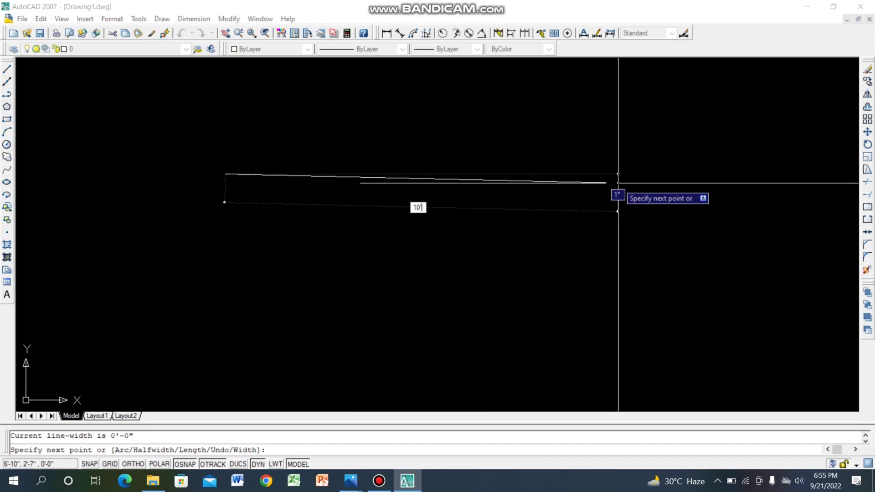
key("Return")
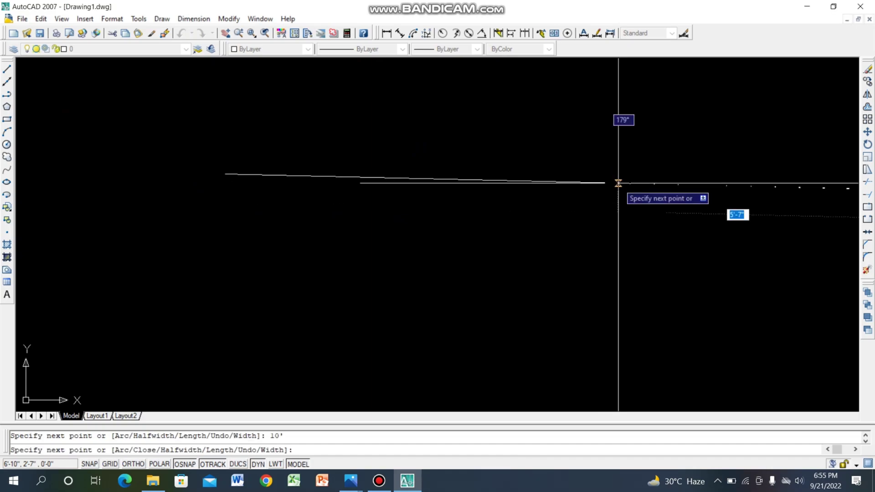
key("Escape")
Add an aligned dimension between the polyline's two endpoints, placing the dimension line above it
scroll(492, 269, "down", 5)
scroll(493, 258, "up", 2)
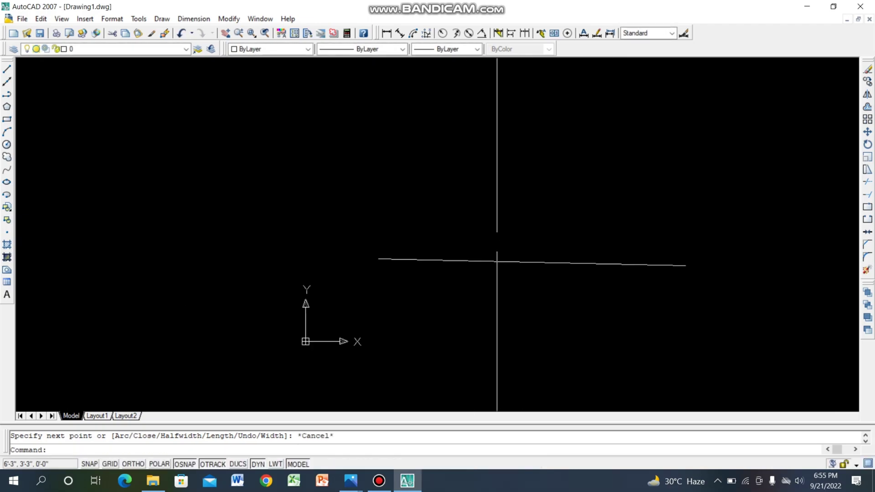
left_click(195, 19)
left_click(201, 59)
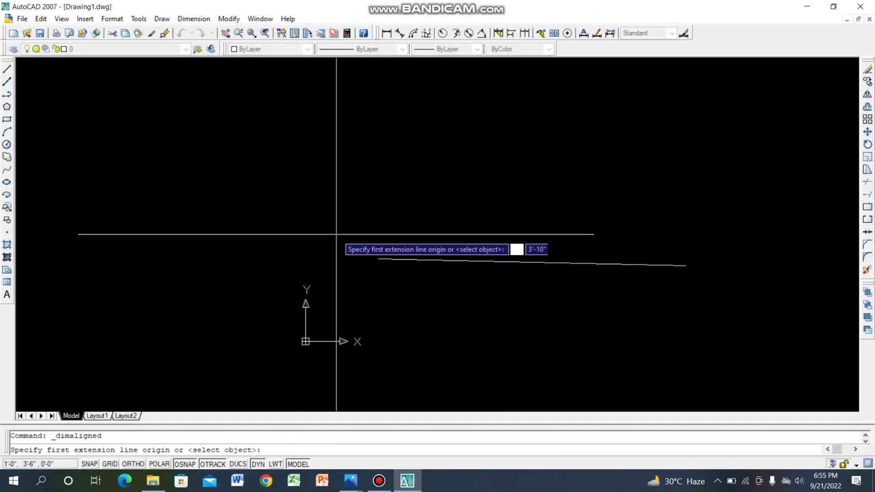
left_click(379, 259)
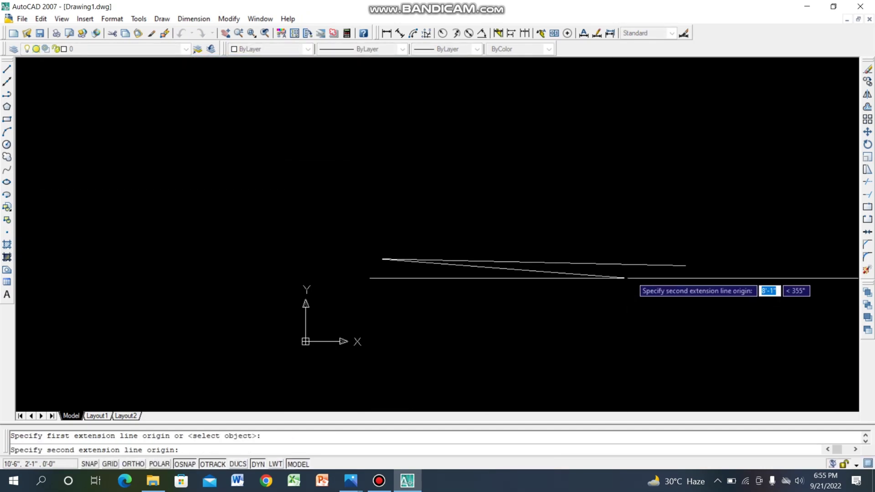
left_click(684, 265)
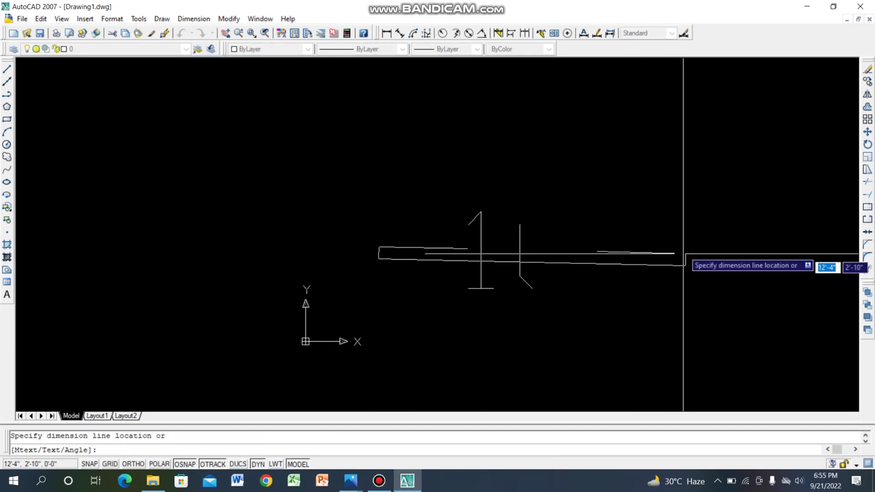
left_click(686, 203)
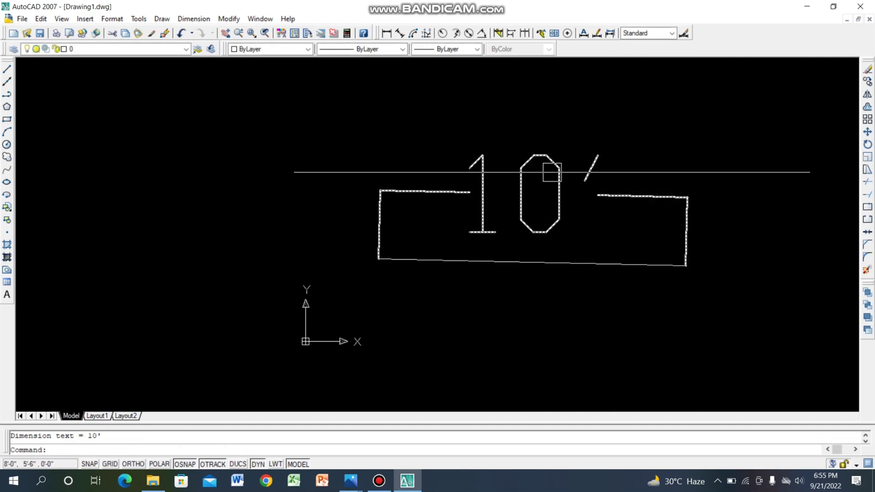
Erase the 10' test polyline together with its aligned dimension so the drawing is empty
left_click(582, 197)
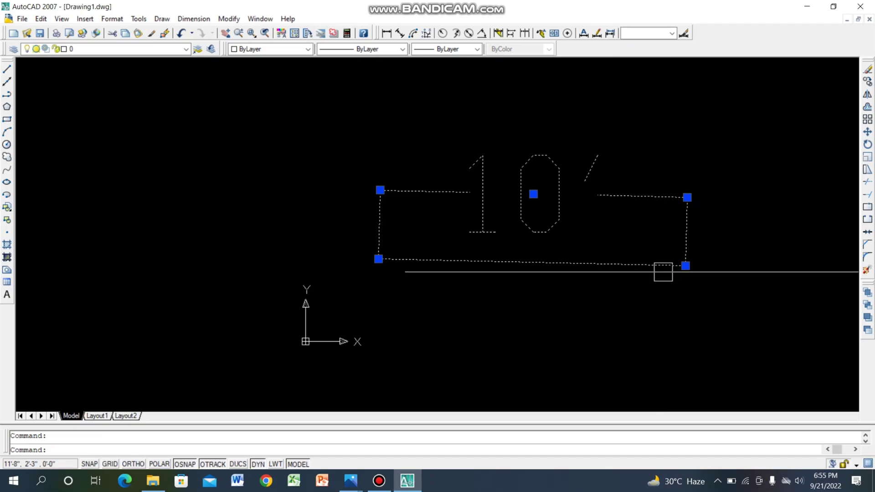
key("Delete")
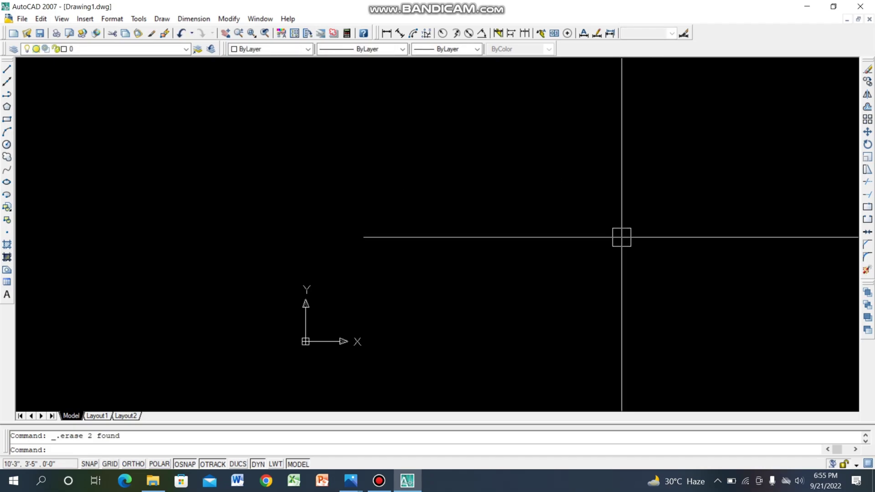
scroll(611, 235, "down", 2)
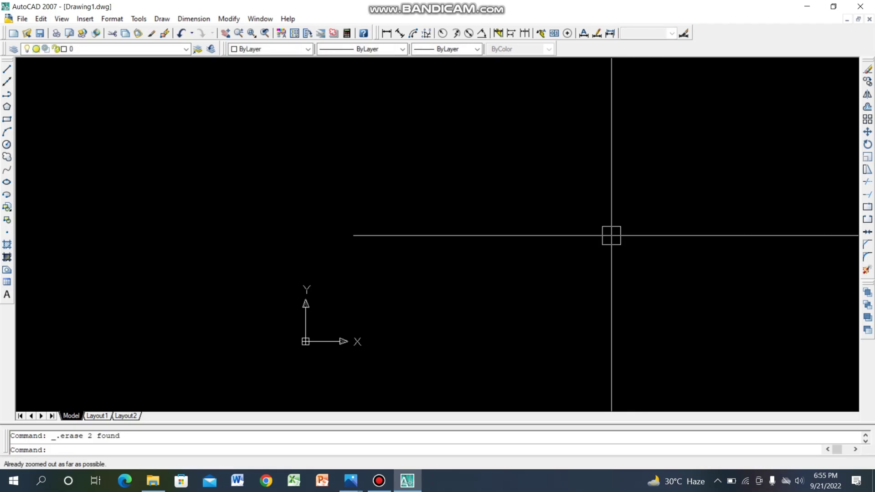
middle_click_drag(519, 234, 419, 229)
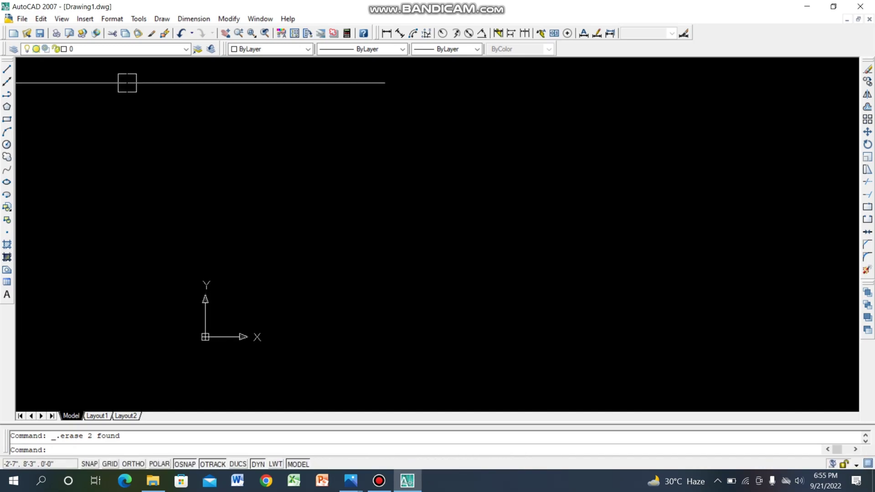
Start attaching a raster image reference, choosing the scanned map Epson3378 from the map folder inside the desktop project folder
left_click(82, 23)
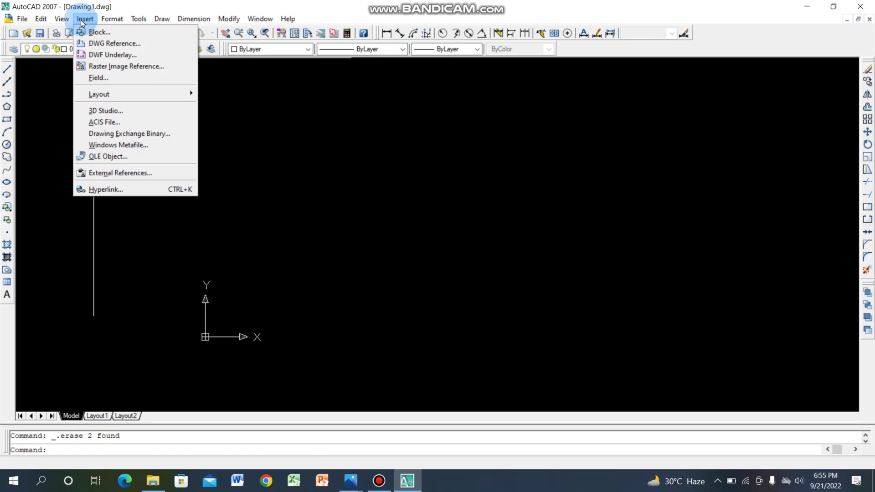
left_click(101, 67)
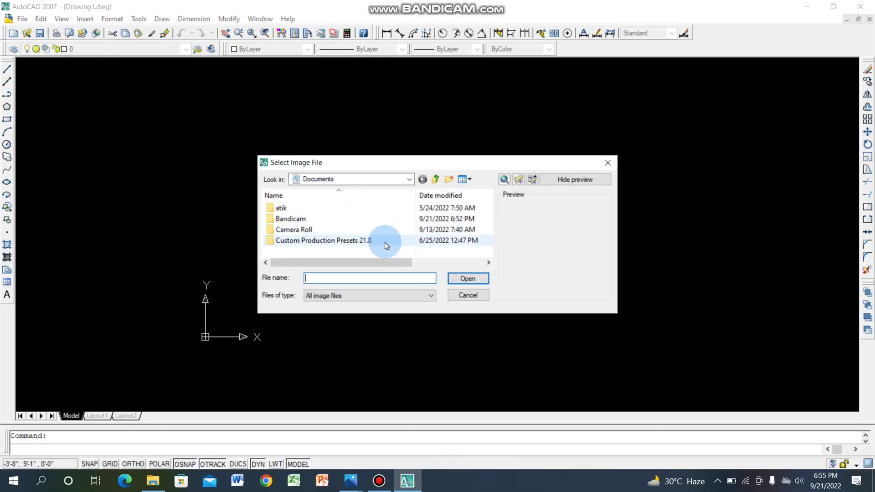
left_click(421, 179)
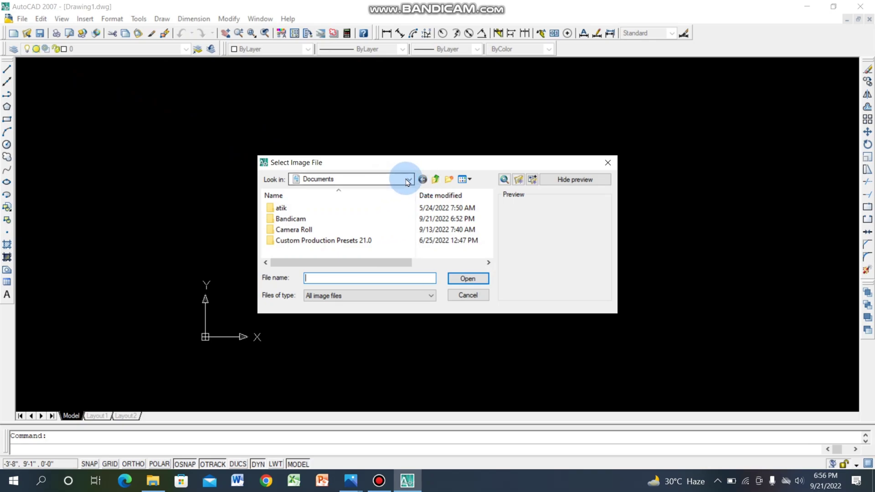
left_click(408, 181)
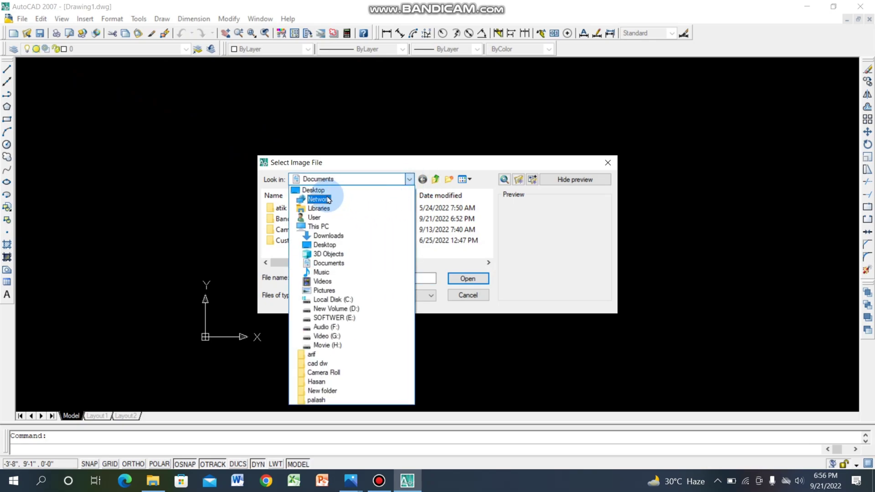
left_click(321, 190)
scroll(366, 228, "down", 5)
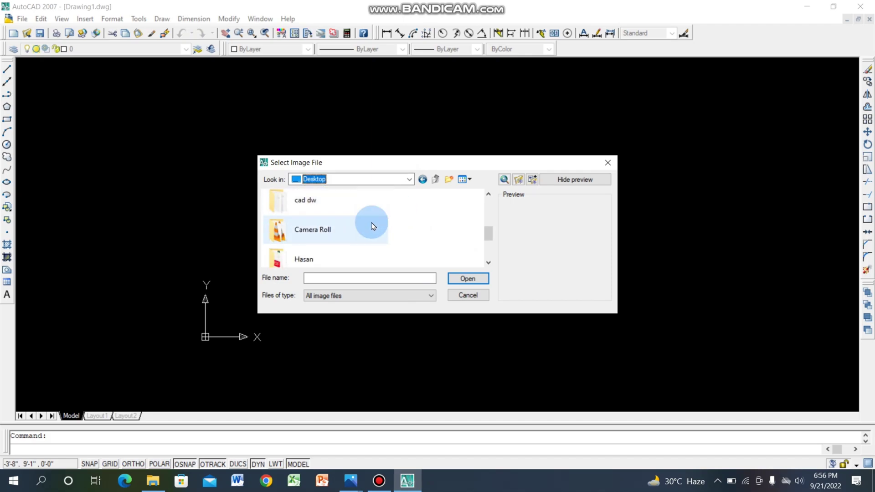
left_click(330, 228)
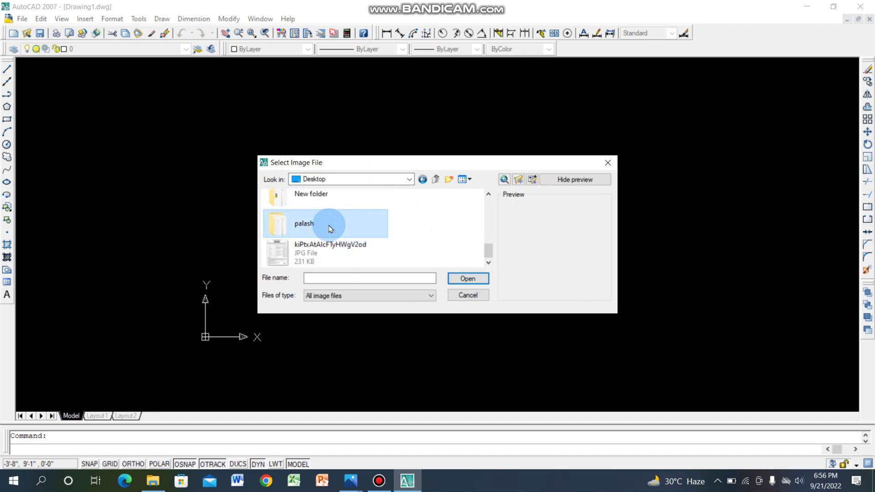
double_click(330, 229)
double_click(309, 222)
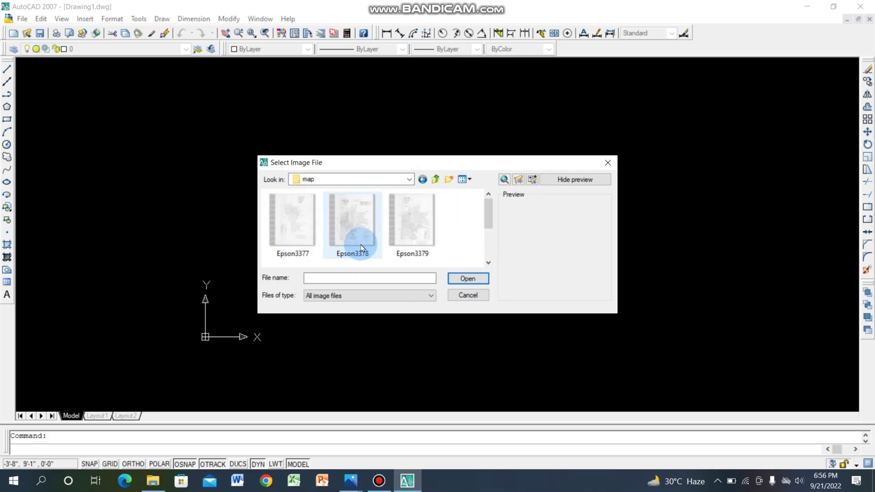
left_click(351, 224)
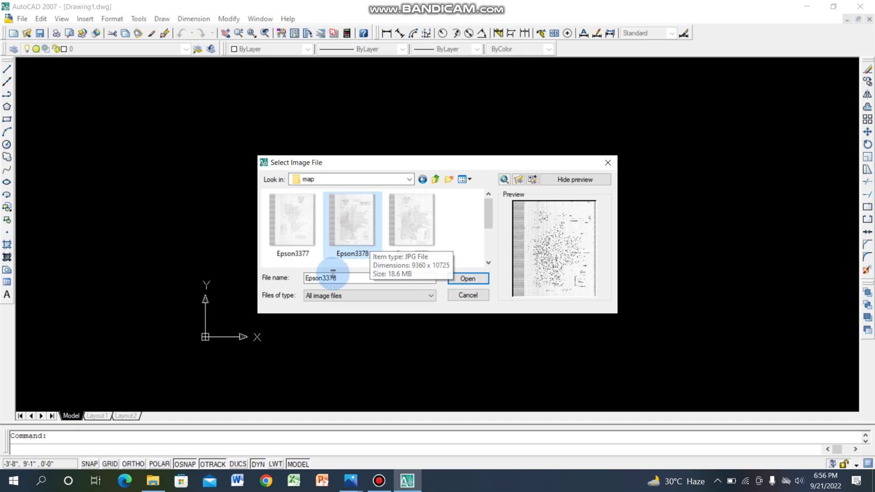
left_click(452, 279)
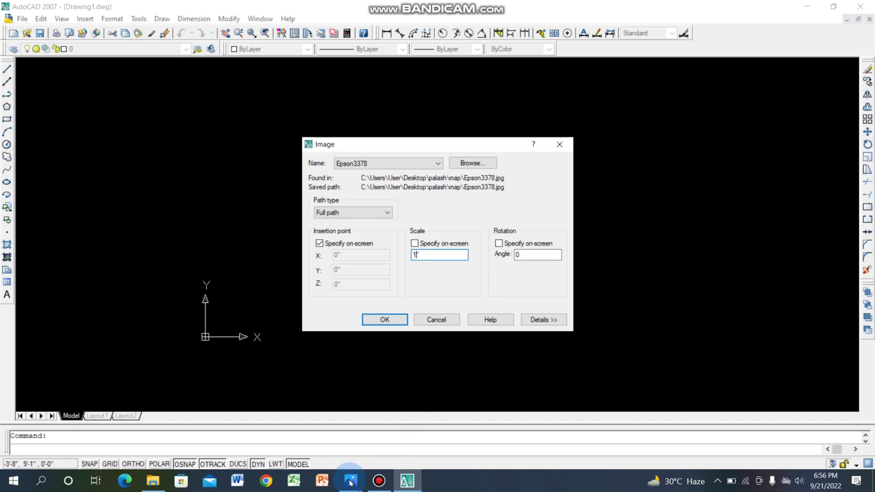
Check the scale note on the Epson3379.jpg map in the photo viewer and set the attached image's scale to 3960 in AutoCAD
mouse_move(350, 484)
left_click(409, 415)
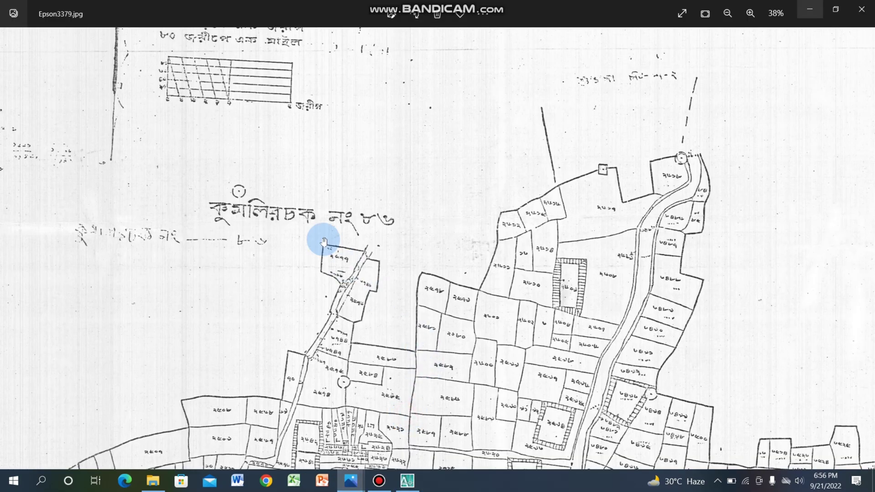
scroll(277, 163, "up", 3)
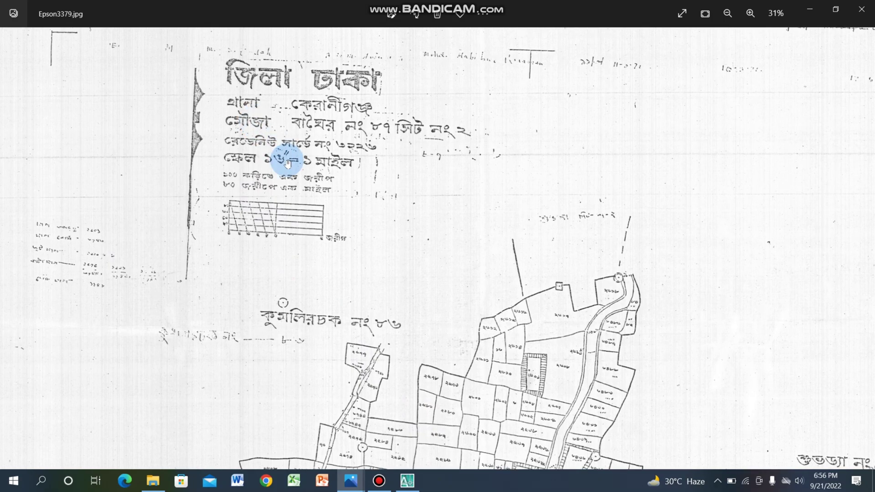
scroll(309, 157, "up", 2)
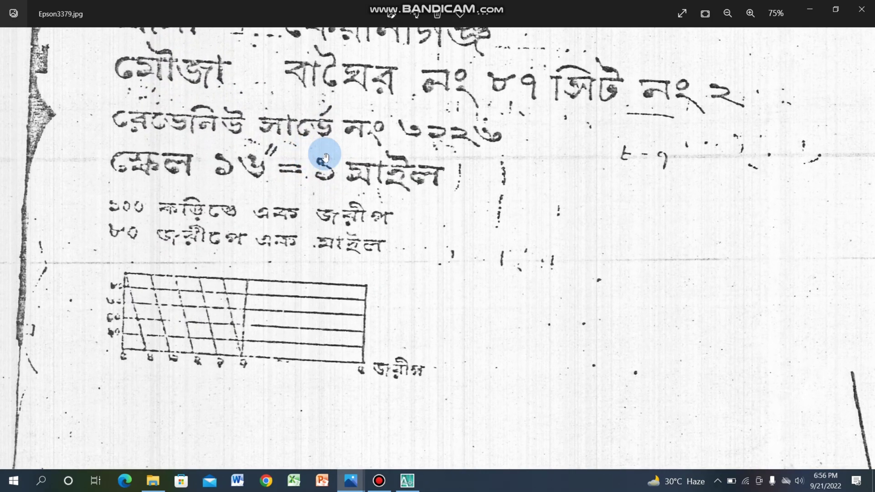
scroll(326, 160, "down", 1)
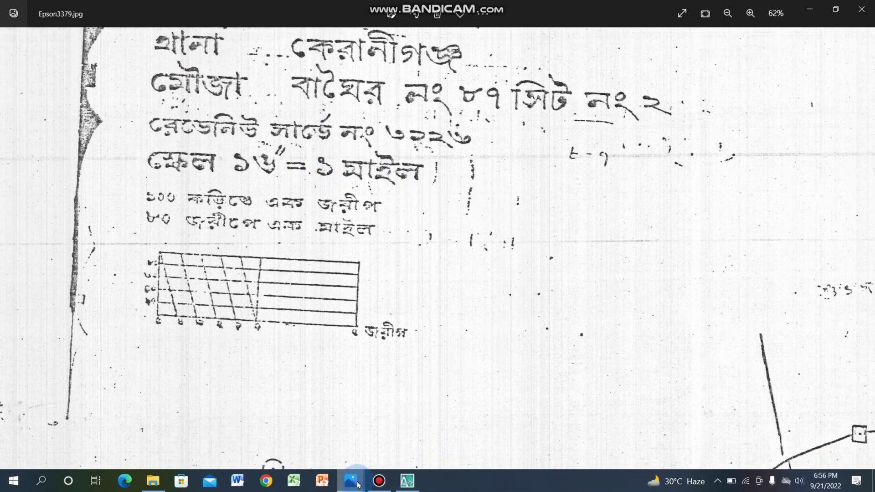
left_click(407, 481)
left_click(422, 256)
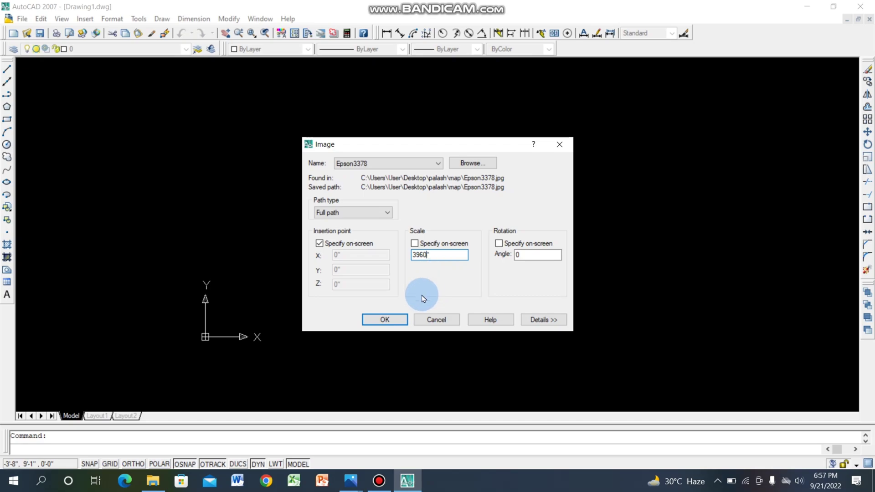
Place the Epson3378 map image with its lower-left corner just above and right of the origin and fit the whole image in view
left_click(391, 317)
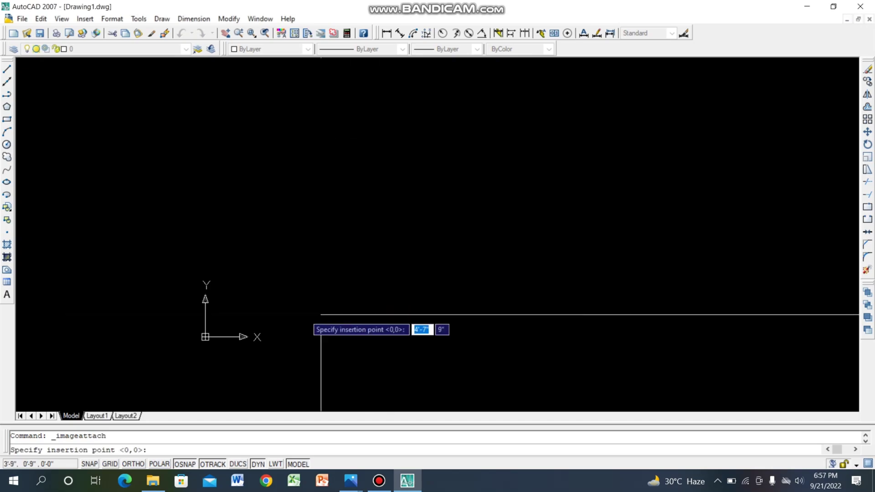
scroll(342, 276, "down", 3)
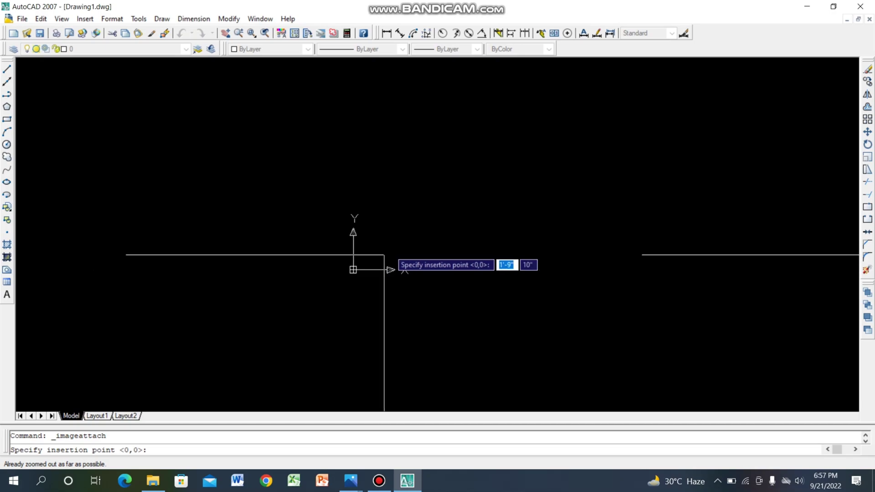
left_click(415, 224)
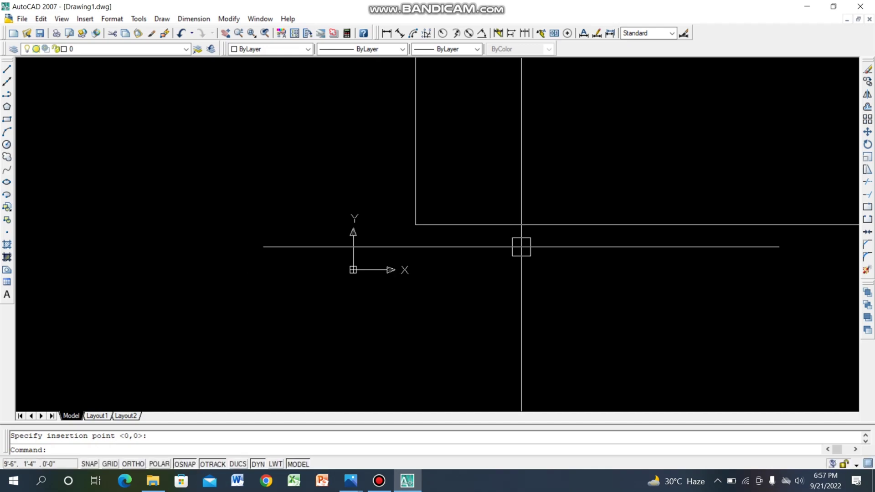
type("z")
key("Return")
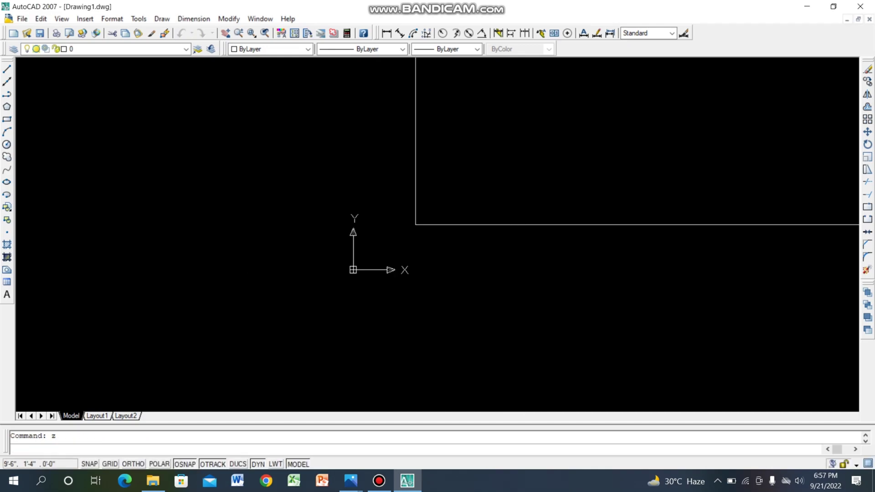
key("Return")
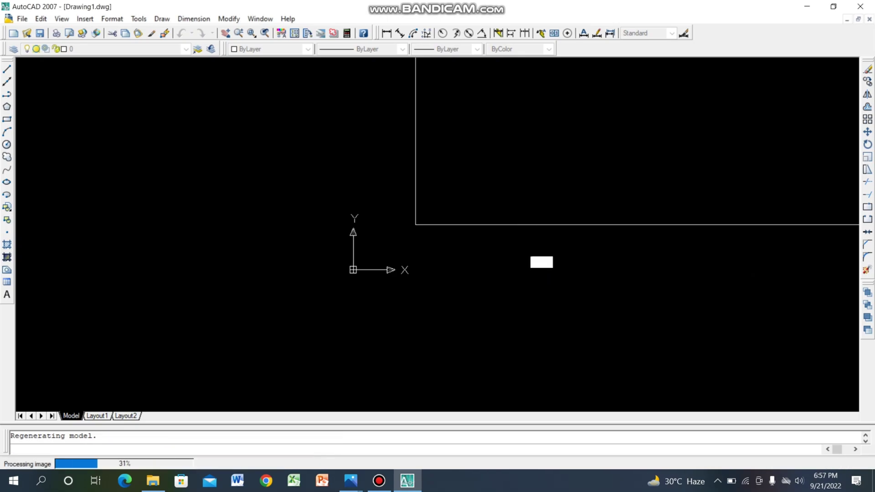
Examine the plots on the attached map, closing in on the small plot at the upper-left tip of the mapped area
scroll(428, 256, "up", 10)
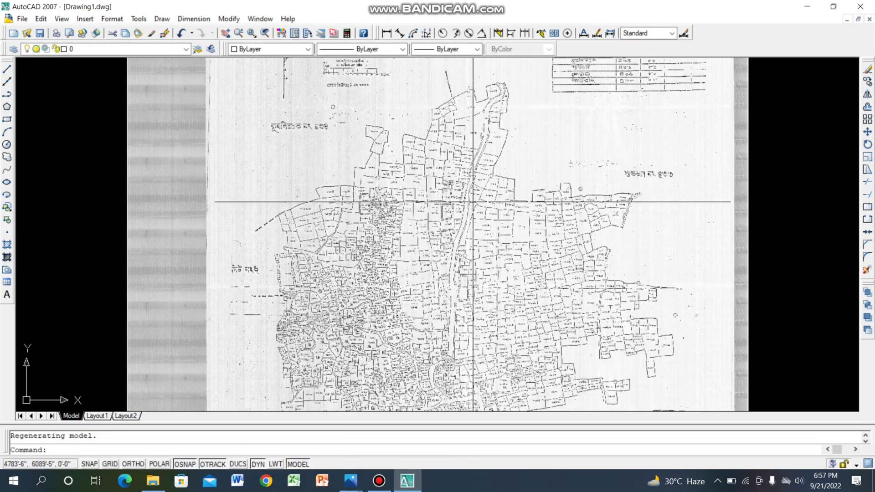
scroll(251, 198, "down", 8)
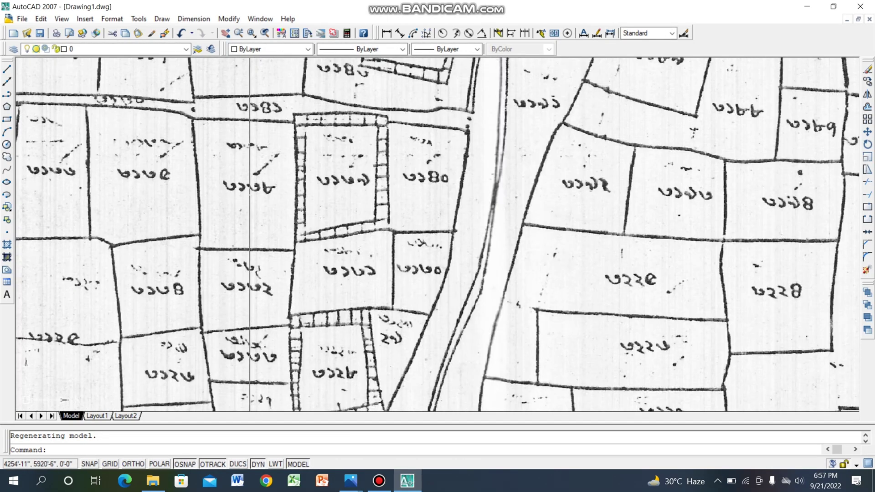
scroll(285, 180, "up", 2)
scroll(285, 180, "up", 3)
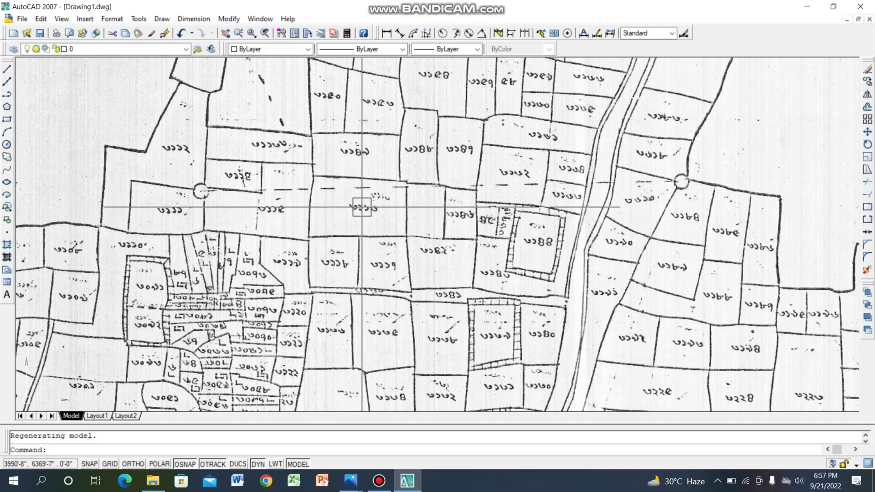
scroll(380, 221, "down", 10)
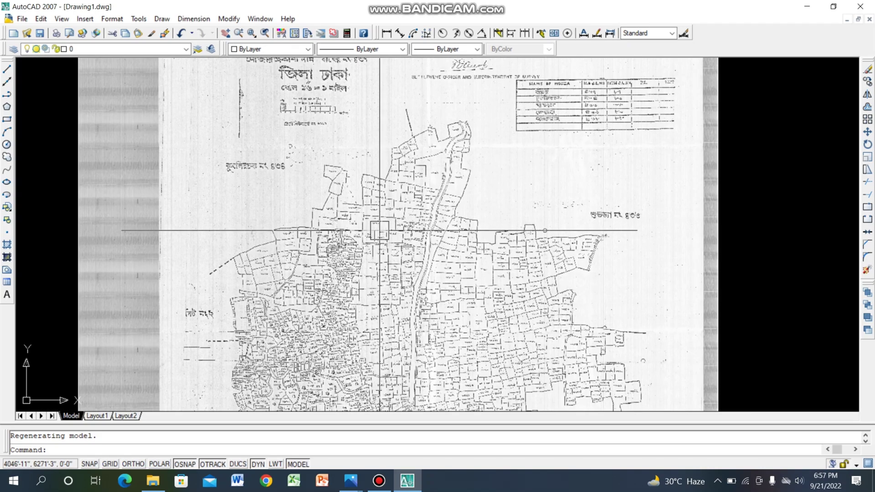
scroll(385, 231, "up", 10)
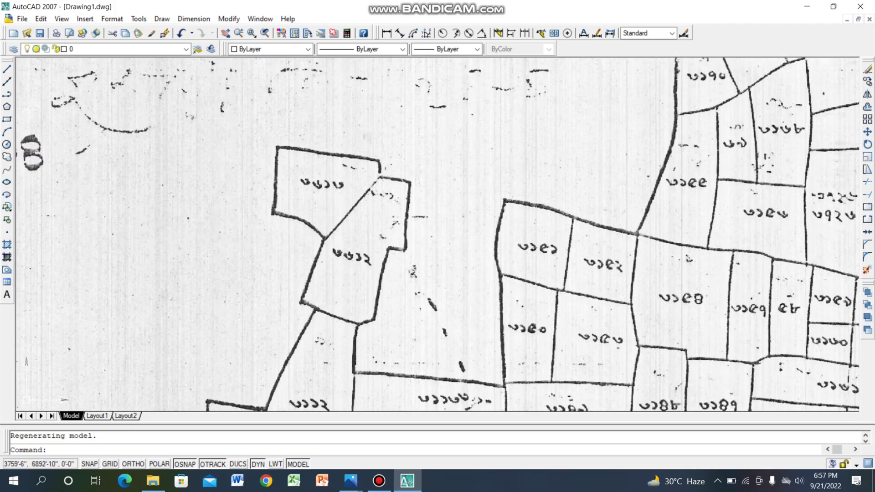
scroll(484, 299, "down", 3)
scroll(365, 231, "up", 5)
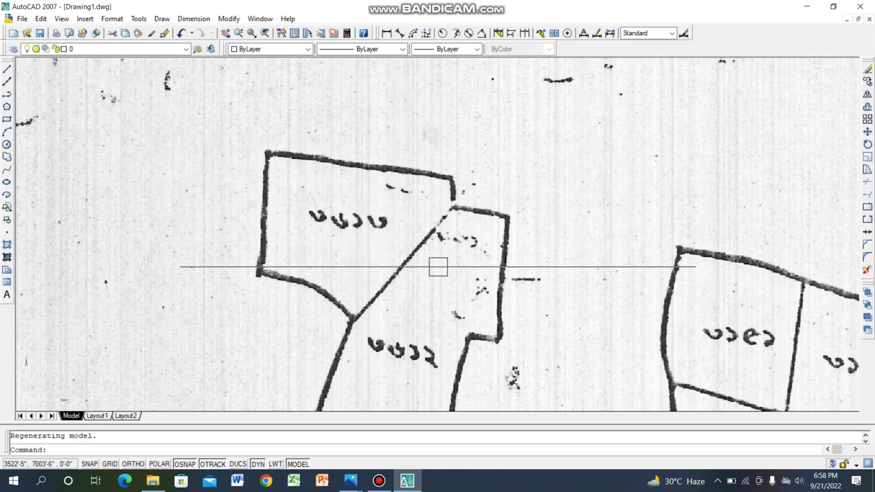
scroll(460, 289, "down", 1)
scroll(425, 241, "up", 2)
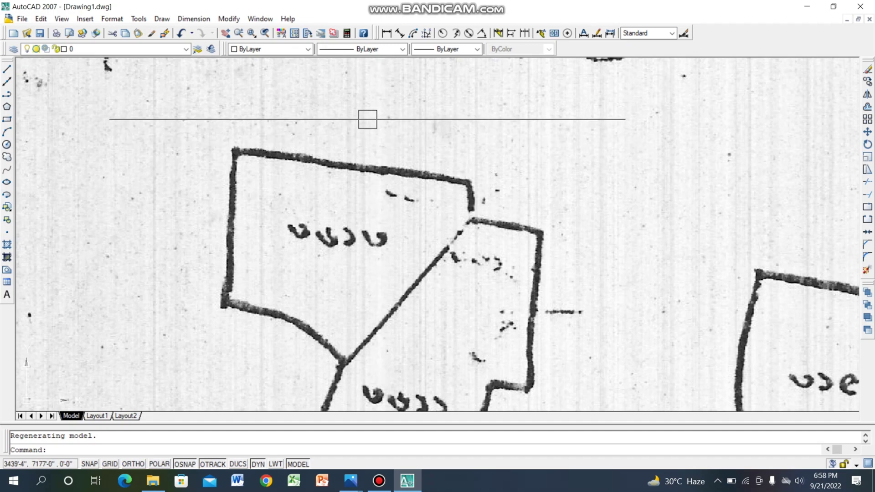
Set the current object color to Red and the current lineweight to 0.30 mm
left_click(309, 50)
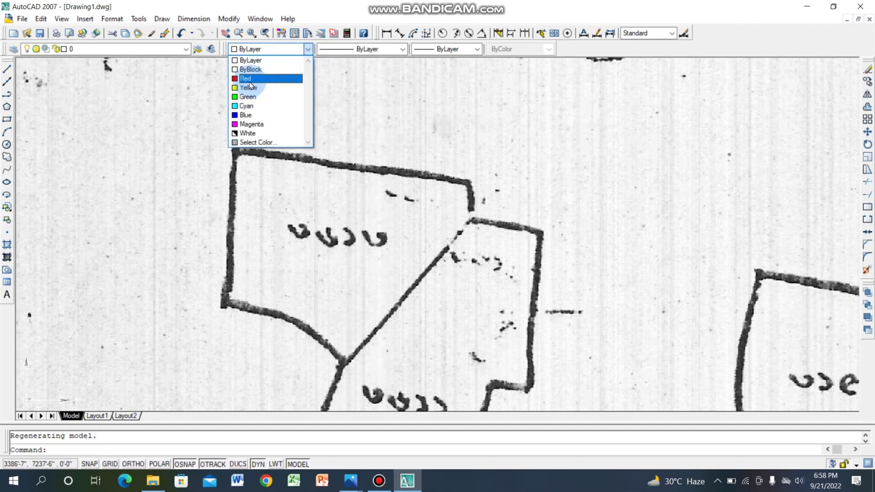
left_click(270, 78)
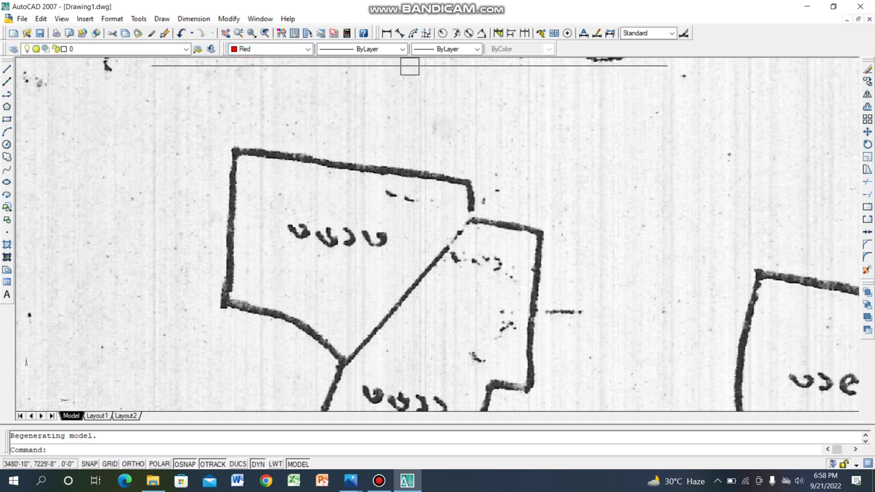
left_click(478, 49)
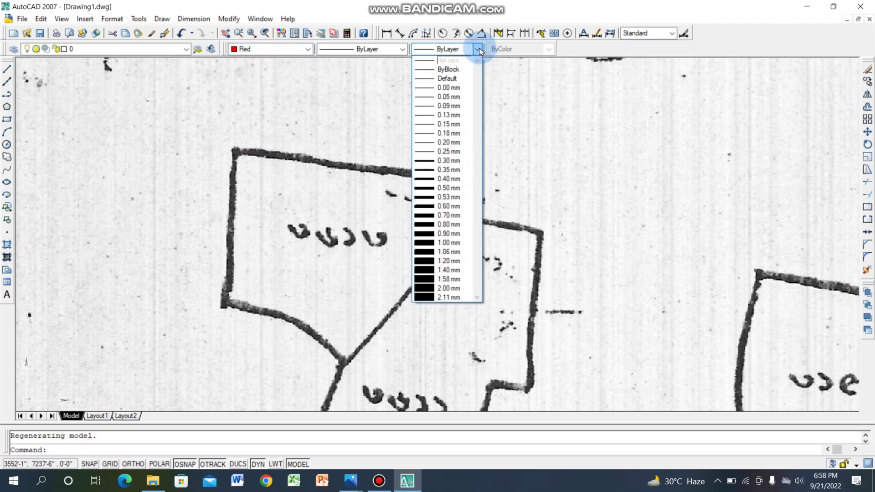
left_click(432, 160)
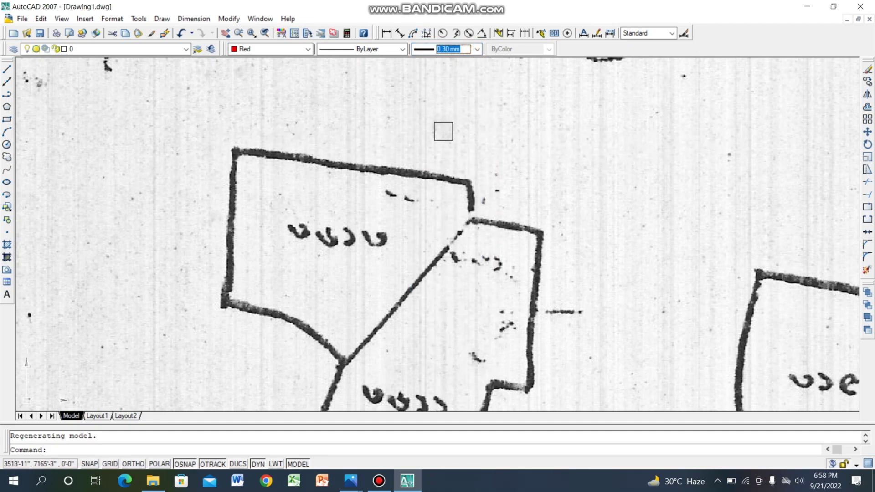
Start a polyline at the plot's upper-left corner and trace the upper edge through its two slight bends
left_click(5, 97)
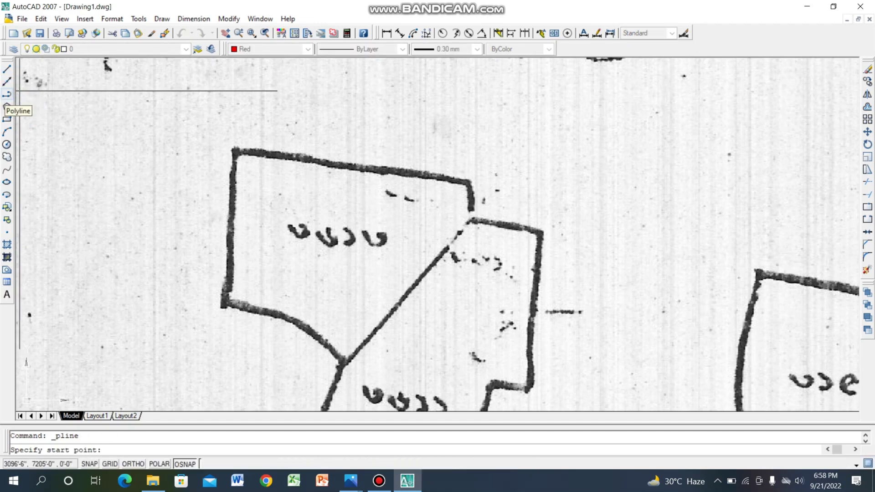
scroll(233, 158, "up", 6)
scroll(237, 147, "down", 2)
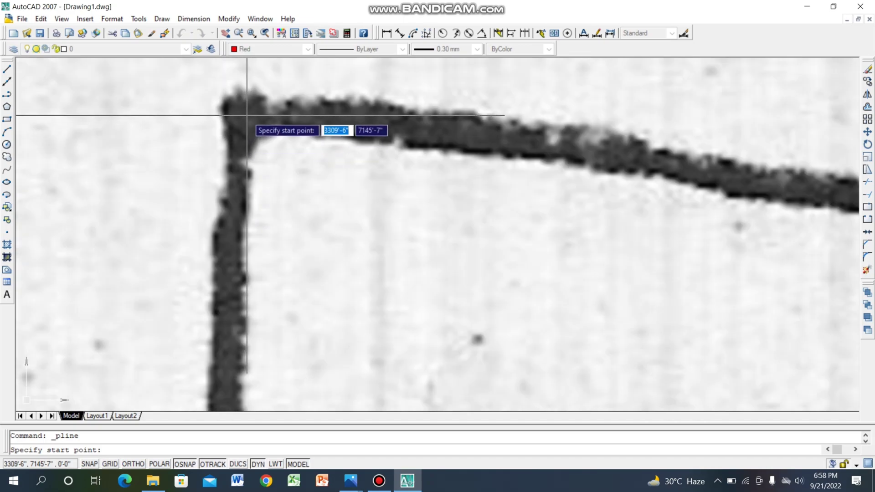
left_click(246, 115)
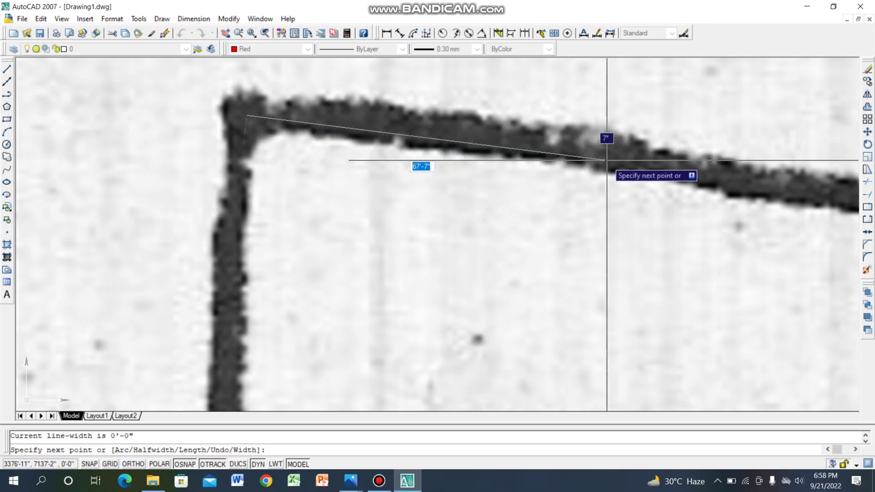
scroll(611, 153, "down", 2)
middle_click_drag(590, 163, 366, 147)
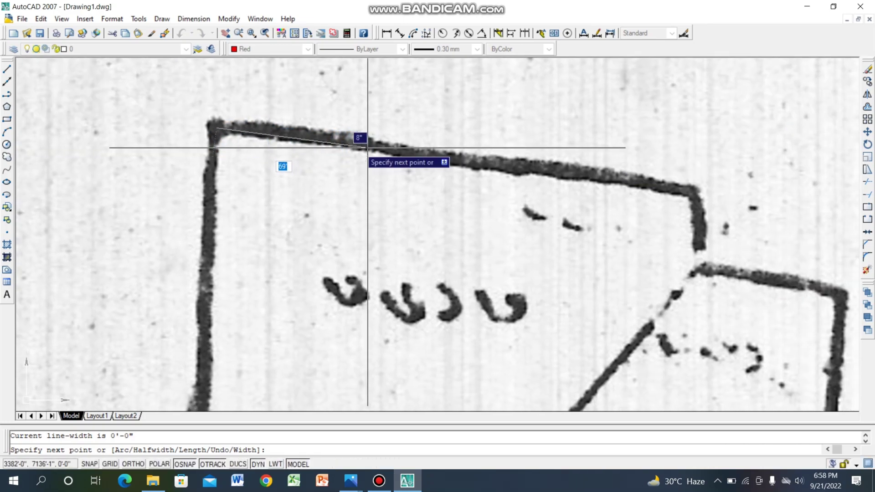
scroll(371, 149, "up", 3)
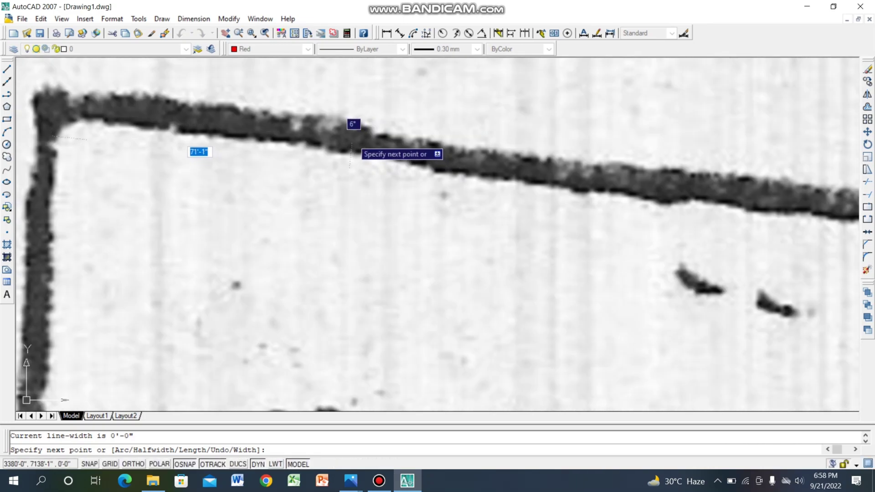
left_click(352, 139)
left_click(443, 160)
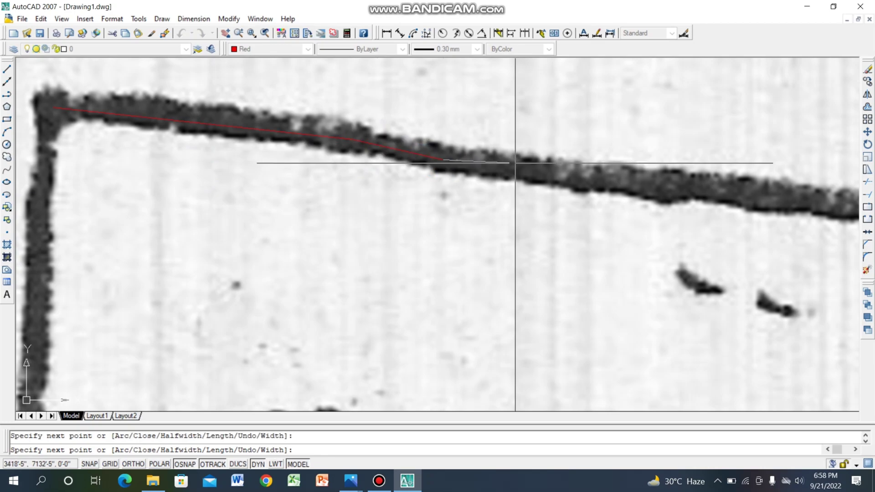
Continue the polyline along the rest of the upper edge to the plot's upper-right corner
left_click(706, 191)
scroll(709, 191, "down", 2)
middle_click_drag(715, 196, 412, 168)
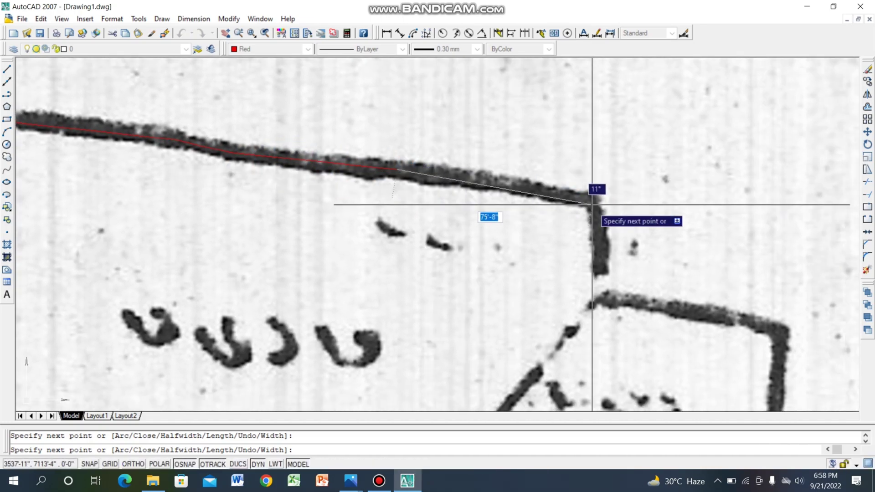
scroll(592, 205, "up", 3)
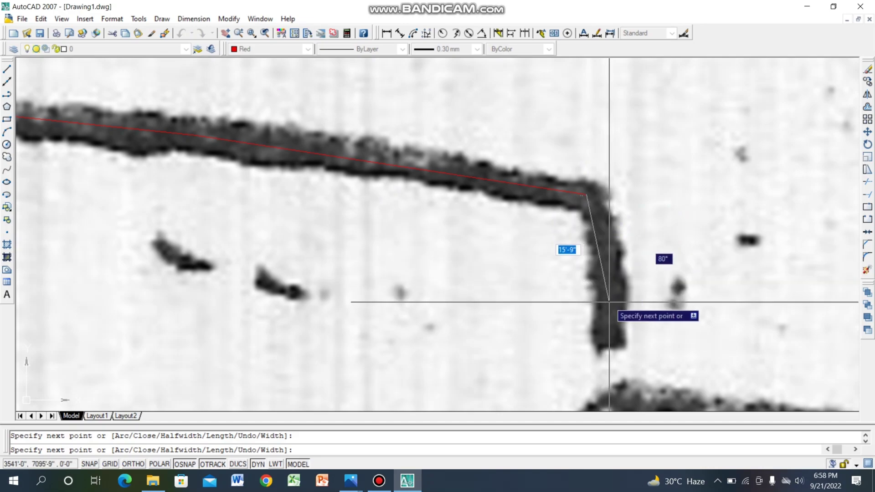
Extend the polyline down the short right side and across the gap to the neighbouring plot's corner
left_click(610, 335)
scroll(610, 335, "down", 2)
middle_click_drag(608, 318, 572, 56)
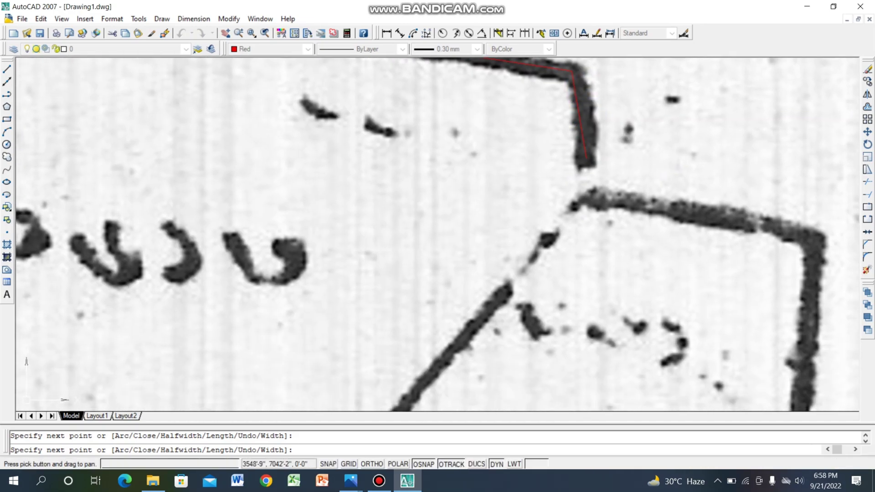
left_click(589, 194)
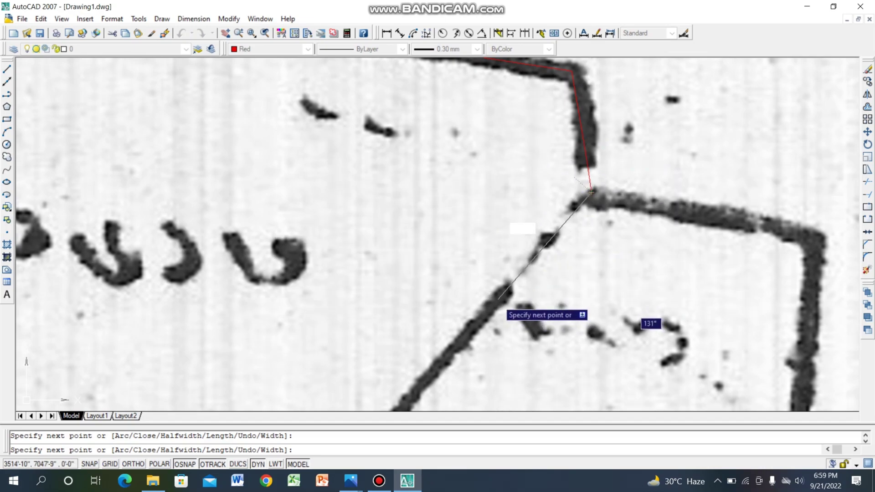
Trace the diagonal boundary with the polyline down to the plot's lowest corner, adding a vertex along the way
scroll(497, 300, "down", 4)
scroll(552, 205, "up", 6)
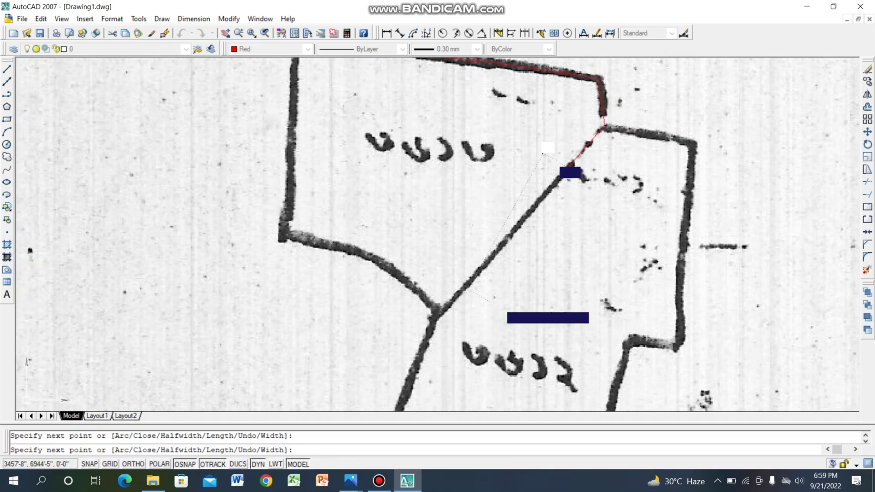
scroll(458, 284, "down", 2)
mouse_move(458, 281)
middle_mouse_down()
mouse_move(521, 164)
mouse_move(521, 179)
middle_mouse_up()
scroll(436, 289, "up", 2)
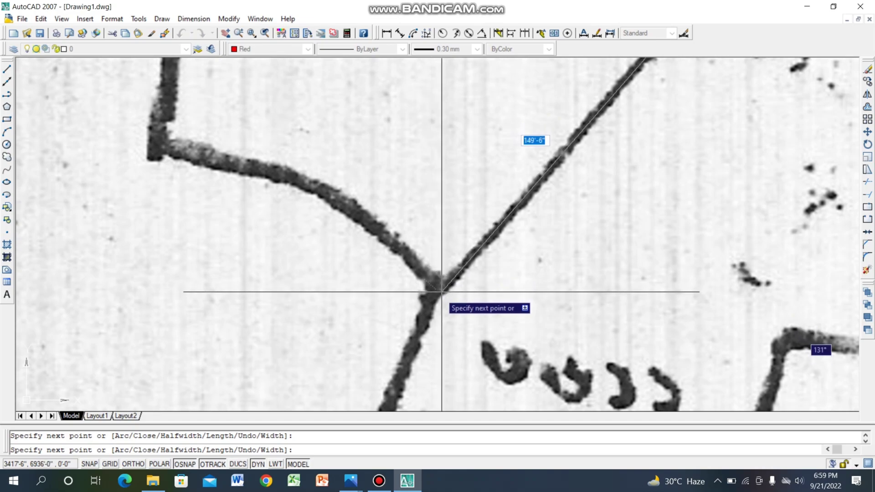
left_click(439, 286)
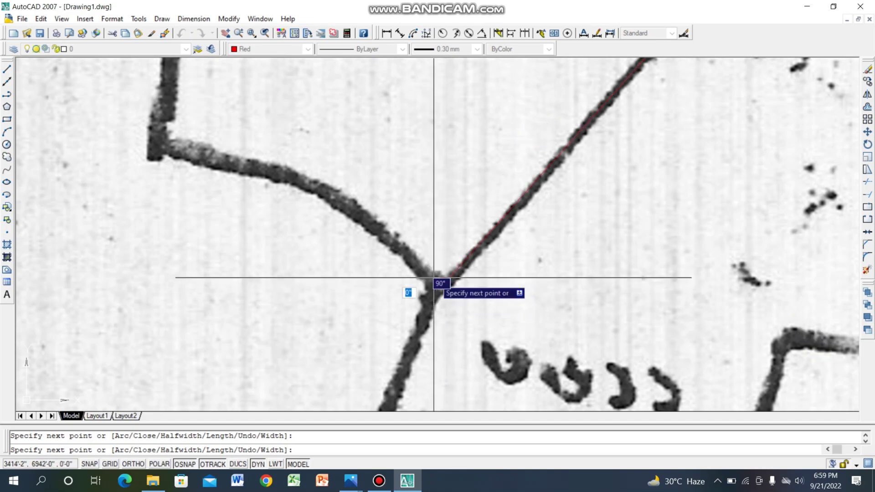
Follow the curved lower edge with short polyline segments up to the plot's lower-left corner
left_click(411, 261)
left_click(334, 203)
left_click(286, 178)
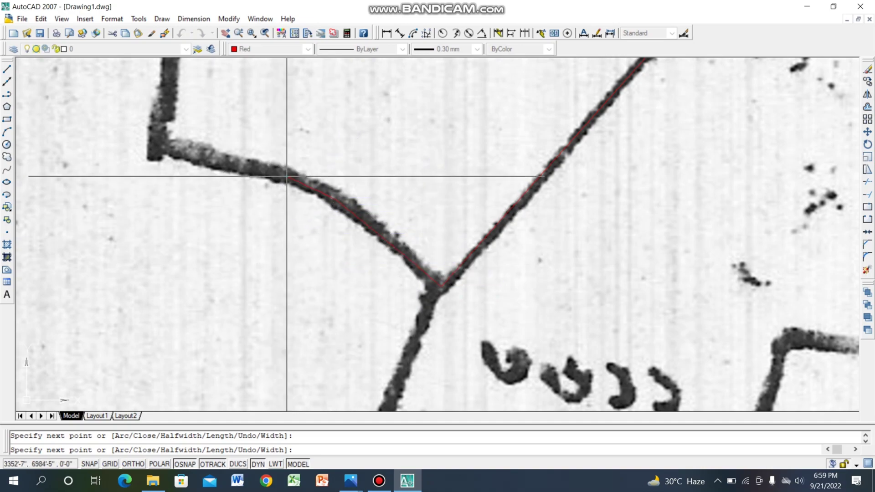
left_click(157, 143)
Trace the left edge up to the polyline's starting point at the upper-left corner and end the polyline
scroll(161, 137, "down", 2)
middle_click_drag(165, 134, 165, 292)
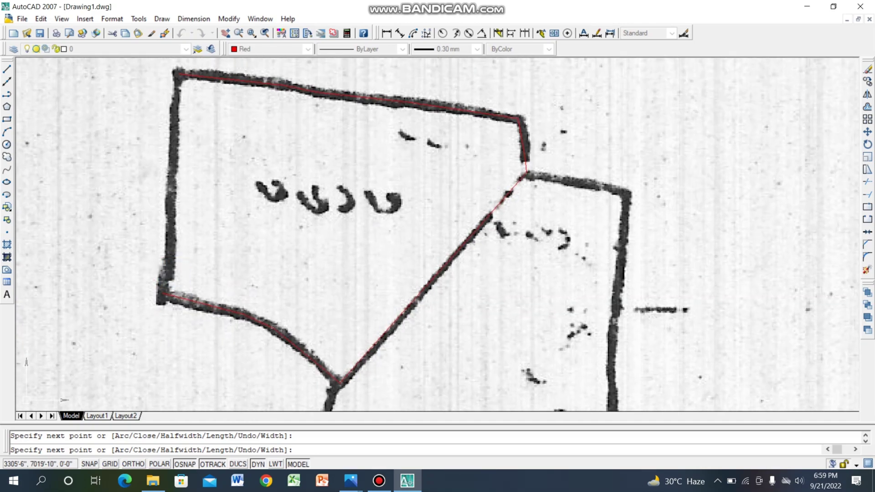
left_click(168, 268)
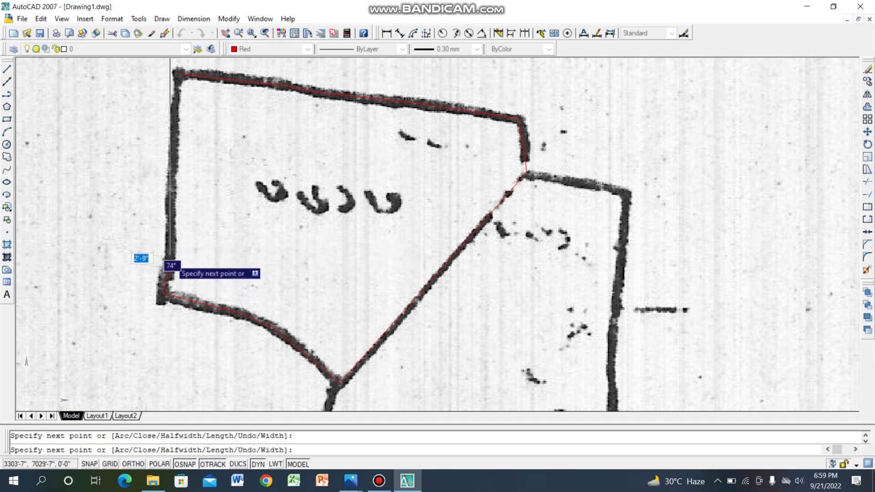
left_click(172, 166)
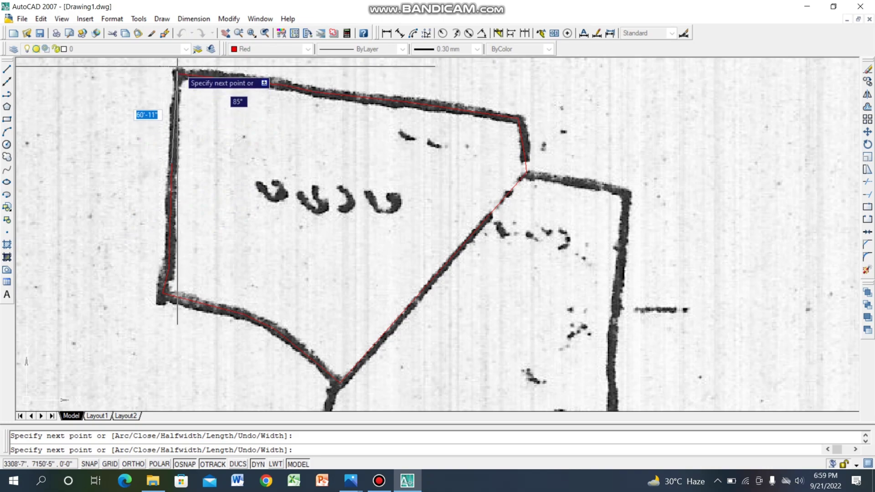
scroll(179, 69, "up", 5)
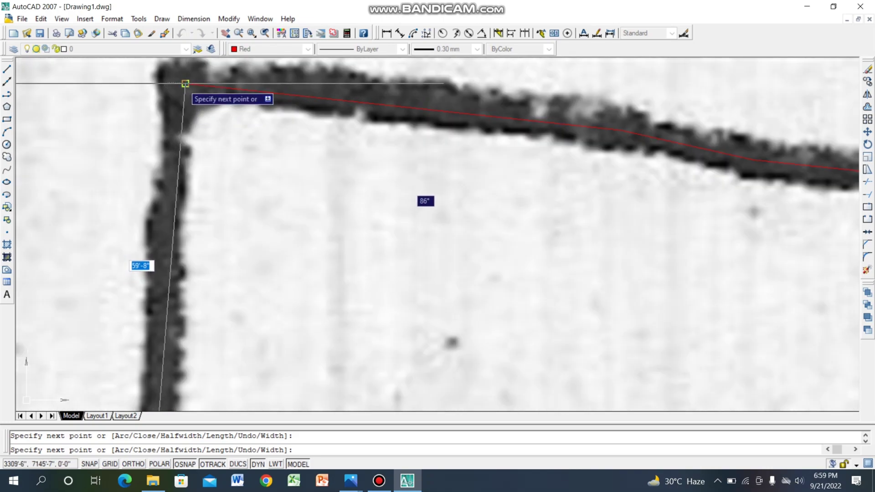
left_click(185, 83)
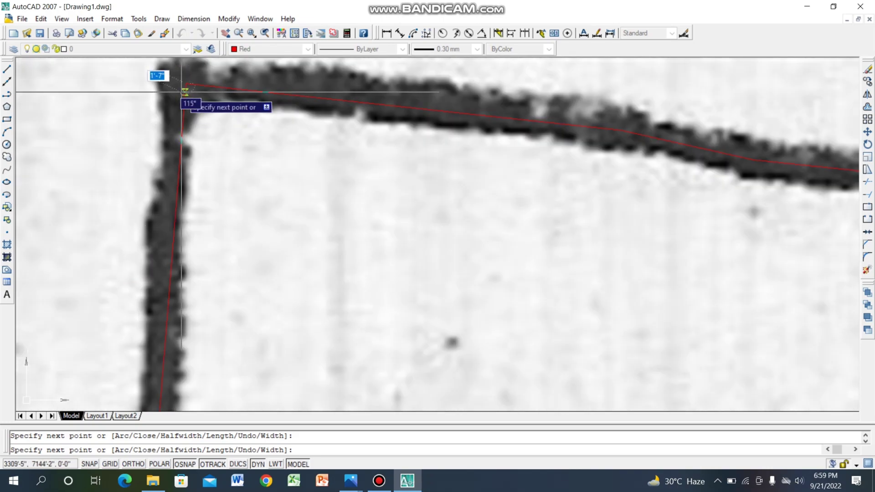
key("Escape")
scroll(185, 91, "down", 5)
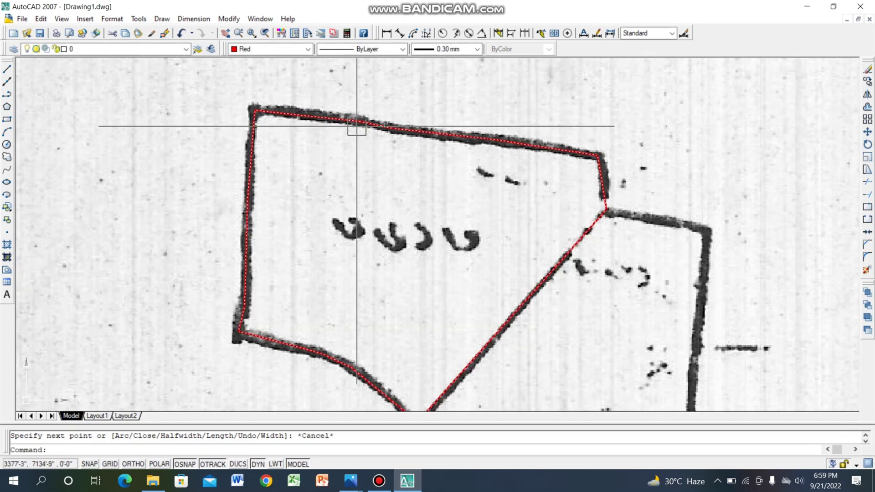
Run the LIST command on the traced boundary polyline to read its area and length, and finish the listing
left_click(412, 135)
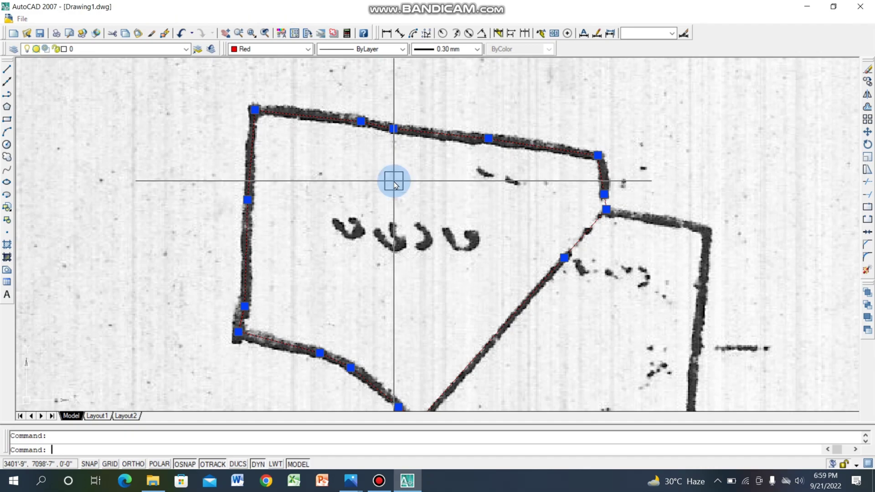
key("Return")
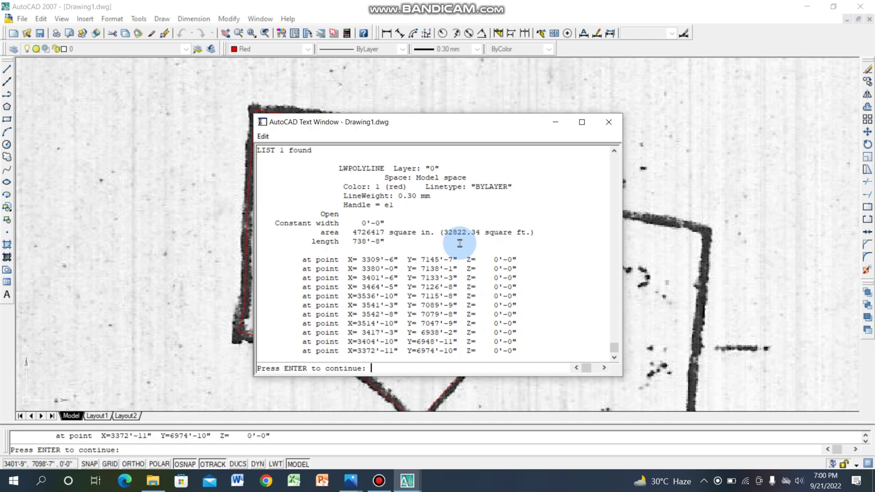
left_click(608, 122)
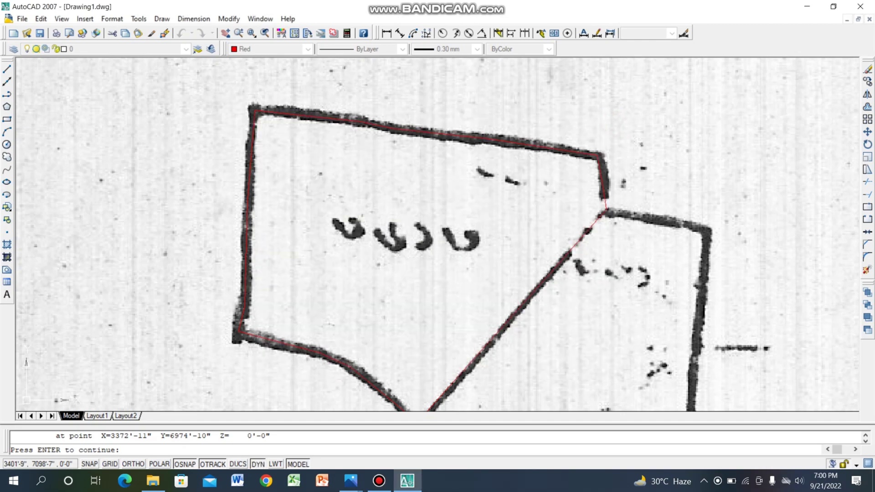
left_click(193, 19)
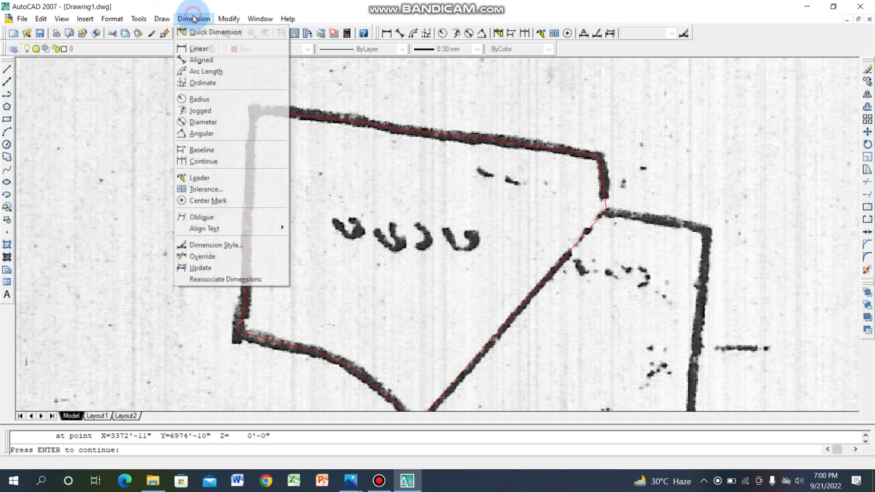
left_click(199, 61)
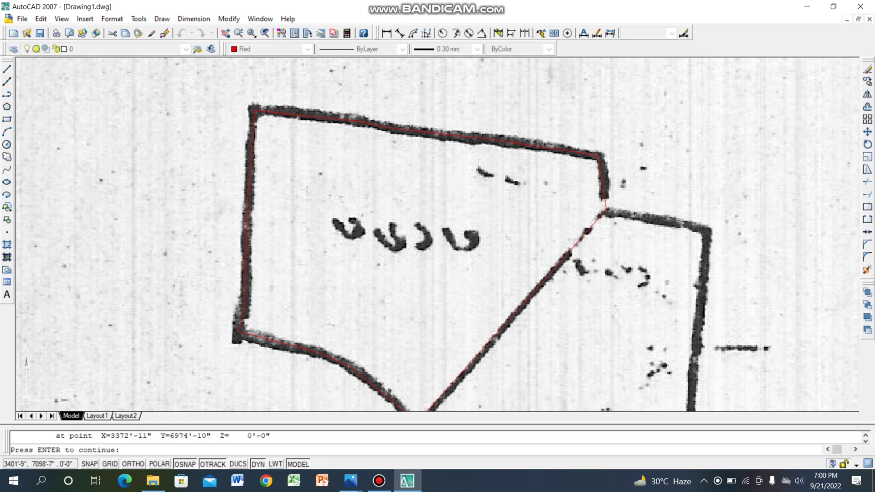
key("Return")
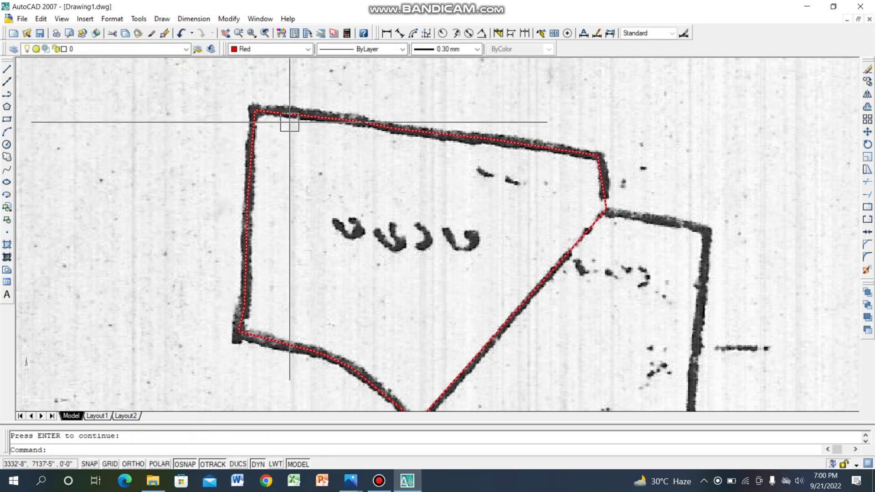
Add an aligned dimension above the first segment of the upper edge, starting at the upper-left corner
left_click(194, 19)
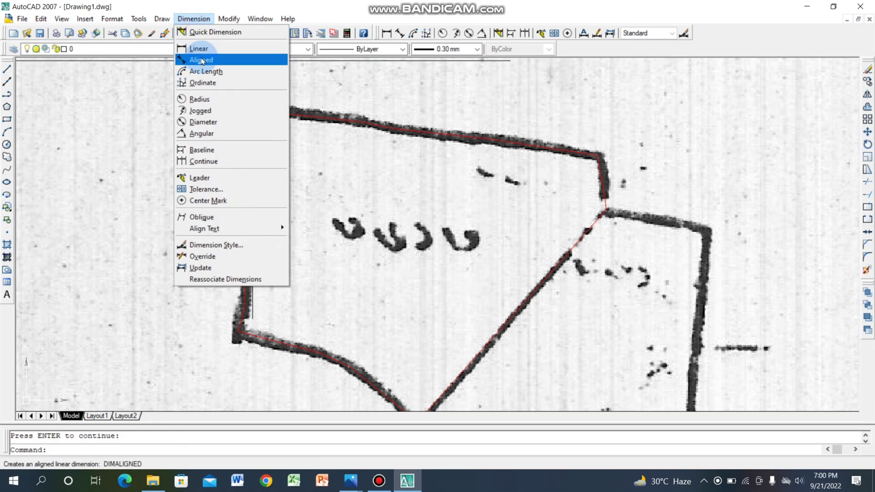
left_click(201, 60)
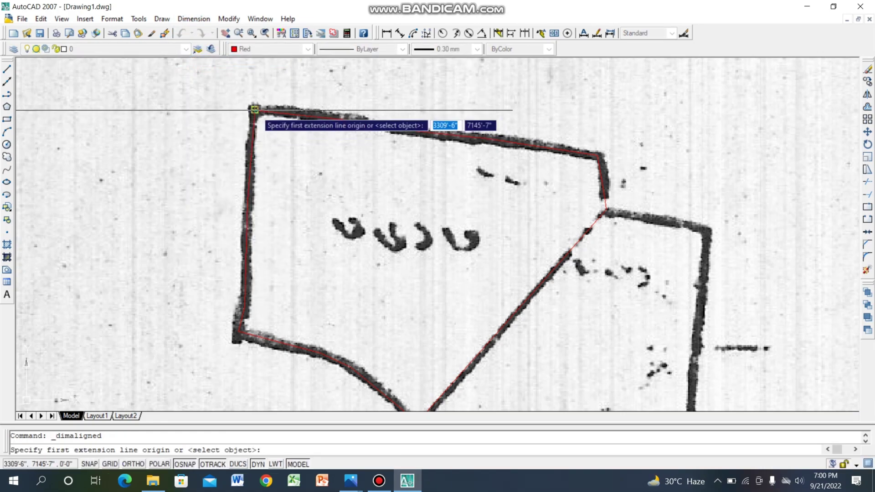
left_click(255, 109)
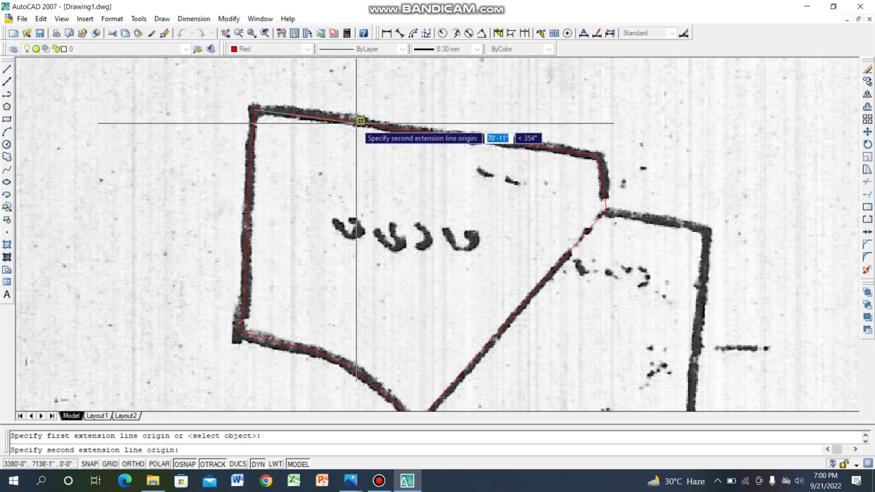
left_click(361, 121)
left_click(367, 88)
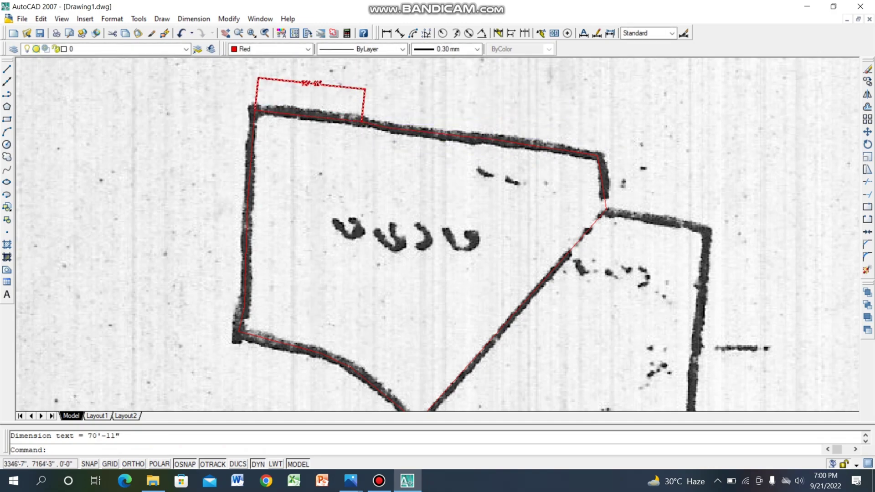
Add an aligned dimension above the short second segment of the upper edge, between its two bends
scroll(312, 87, "up", 3)
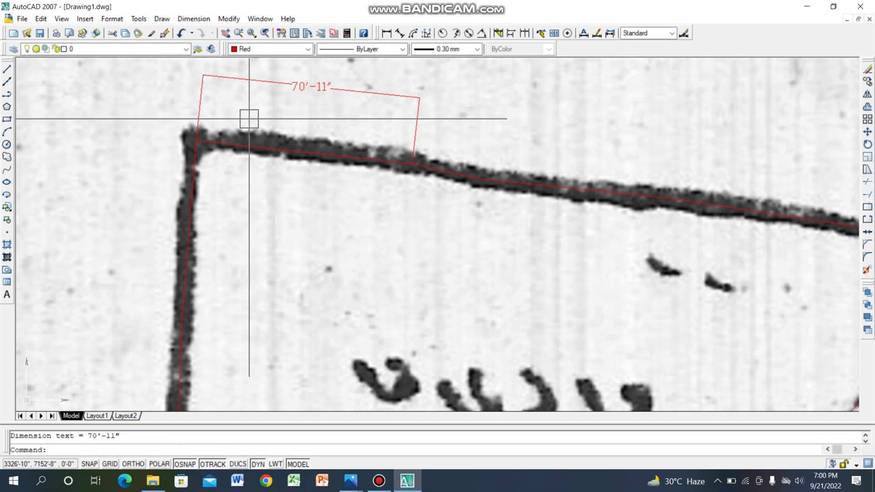
key("Return")
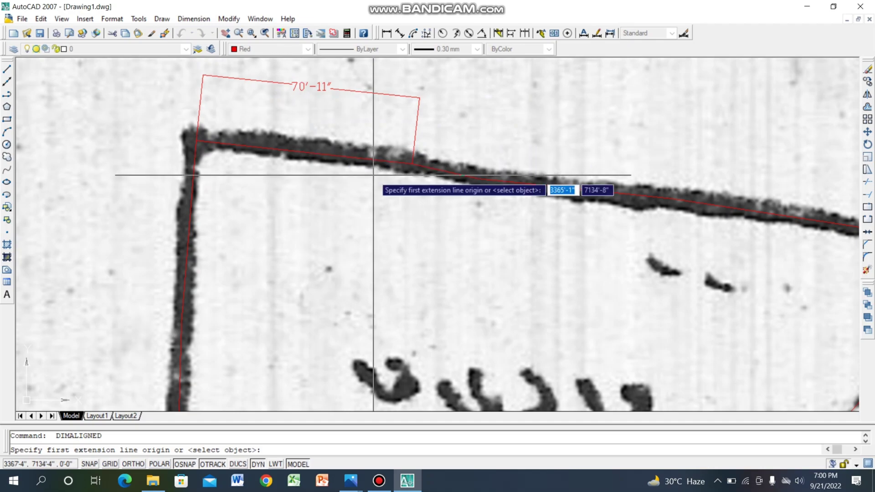
left_click(433, 183)
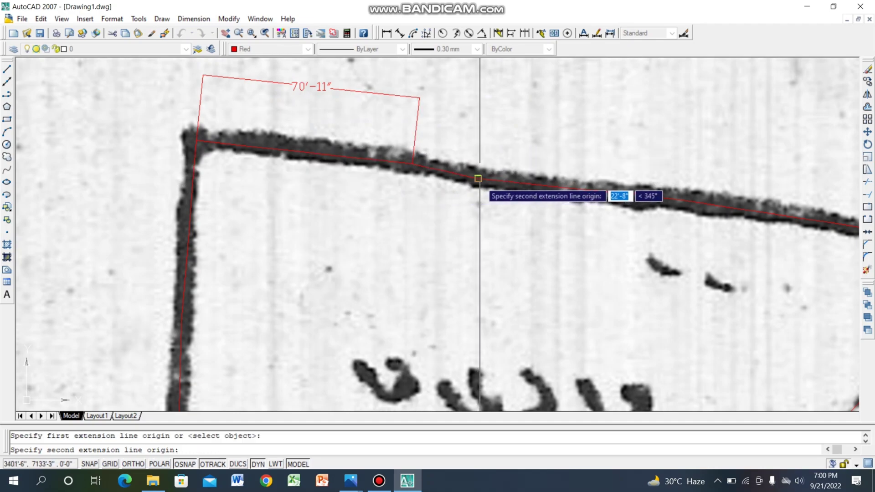
left_click(478, 178)
left_click(517, 117)
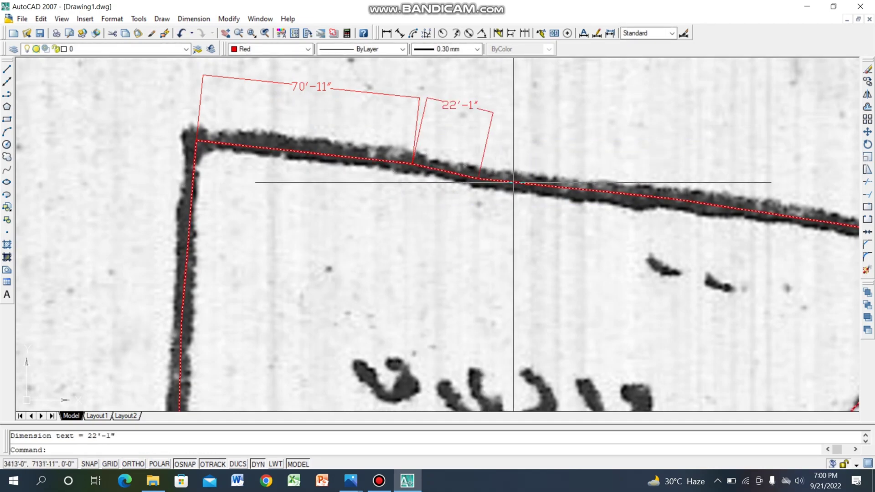
Add an aligned dimension above the long third segment of the upper edge, from the second bend to the upper-right corner
key("Return")
left_click(479, 179)
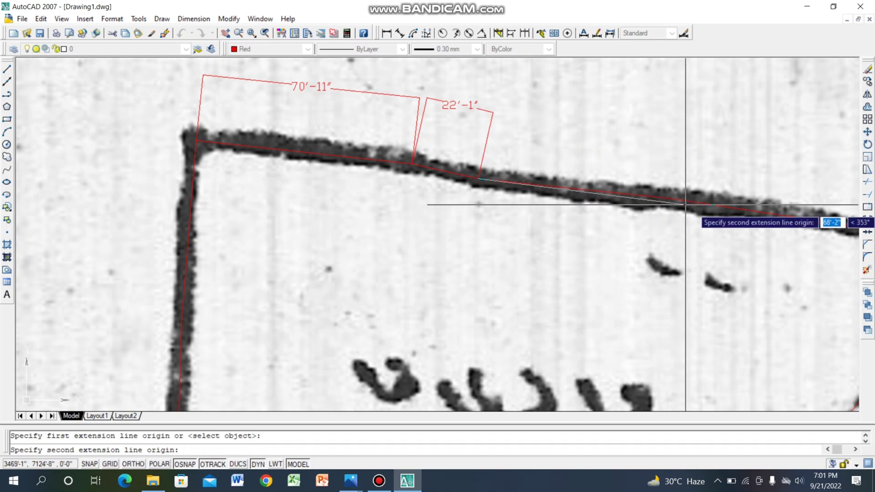
scroll(701, 208, "down", 3)
middle_click_drag(701, 208, 495, 209)
scroll(569, 225, "up", 4)
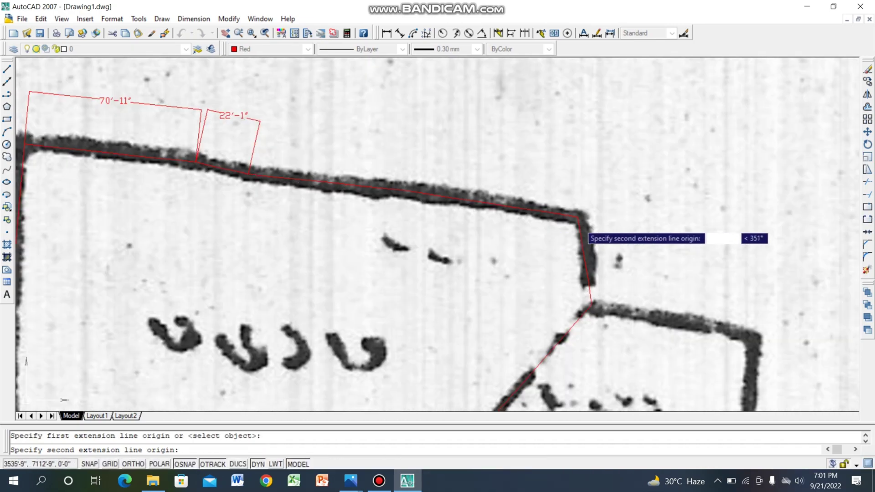
left_click(577, 216)
left_click(581, 184)
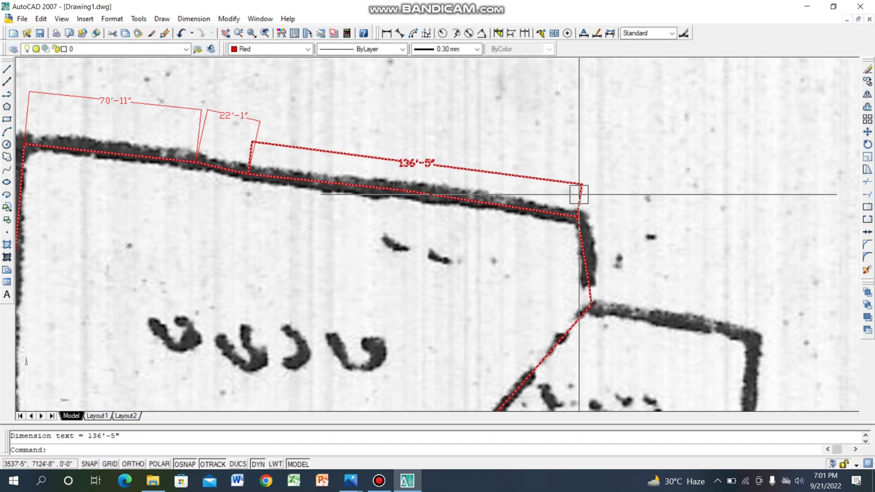
Add an aligned dimension outside the plot's short right edge, from the upper-right corner down to the start of the diagonal edge
key("Return")
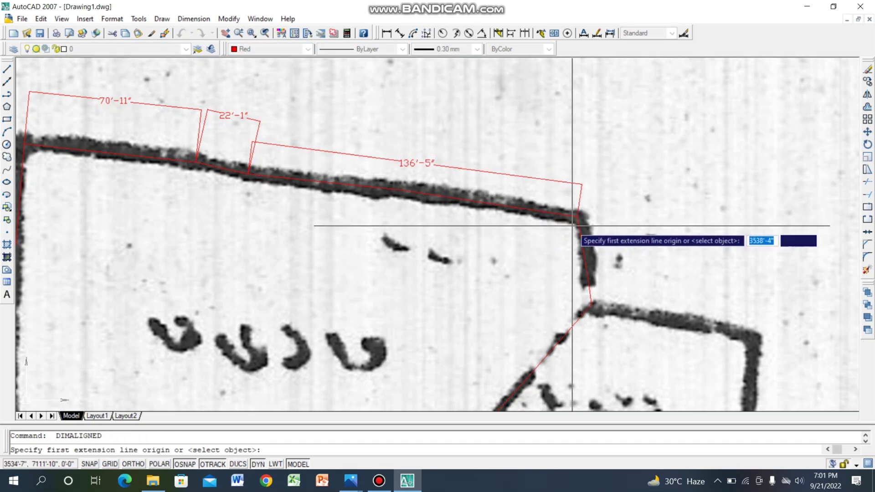
left_click(573, 219)
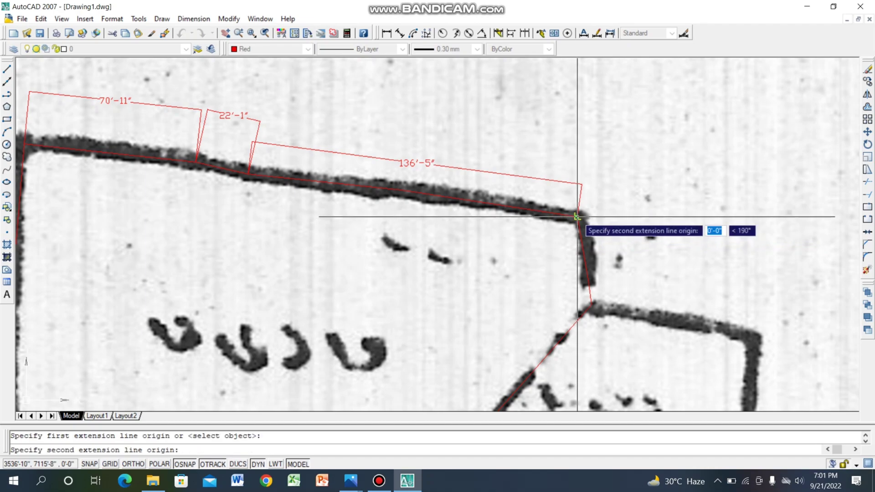
left_click(590, 303)
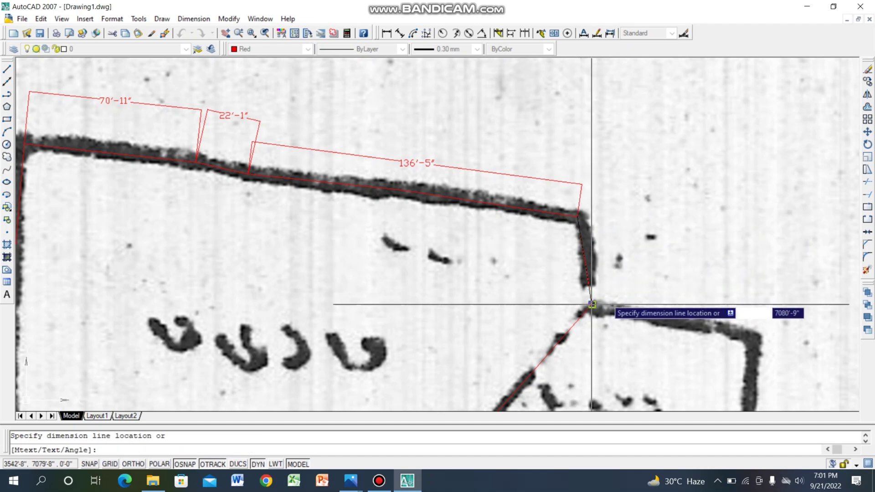
left_click(631, 282)
scroll(620, 269, "up", 2)
scroll(613, 262, "down", 4)
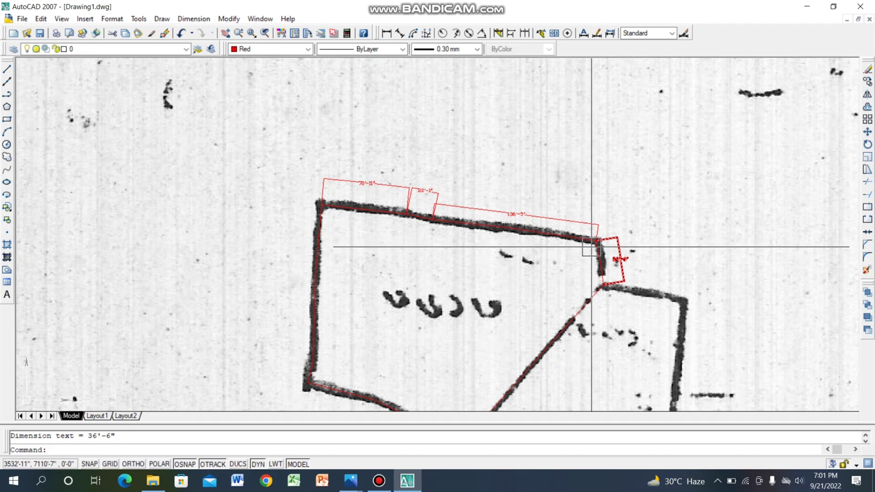
scroll(591, 247, "down", 6)
middle_click_drag(605, 231, 346, 59)
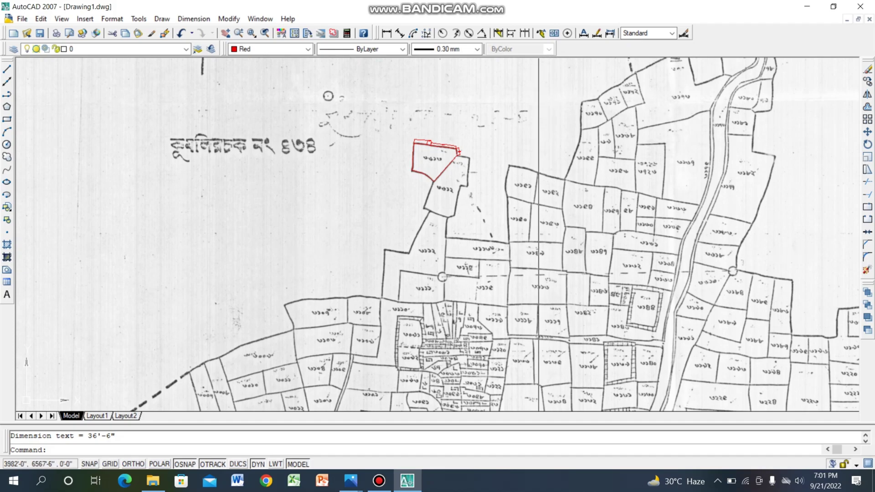
scroll(465, 179, "up", 3)
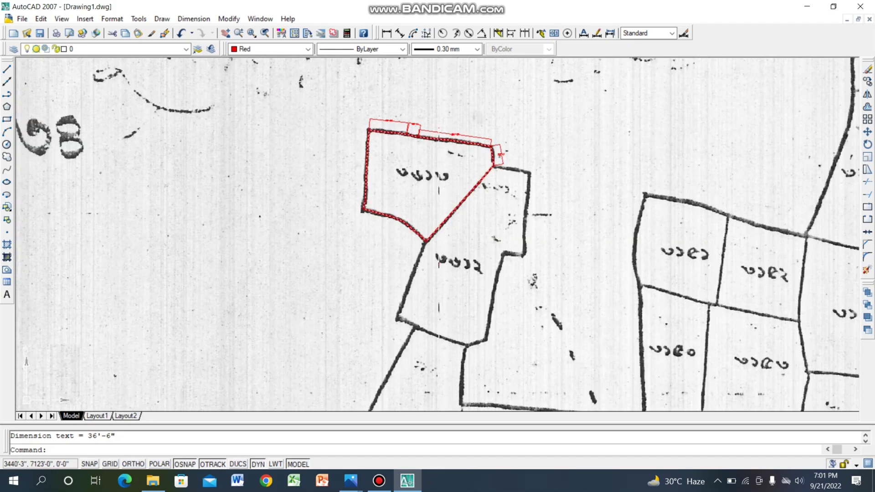